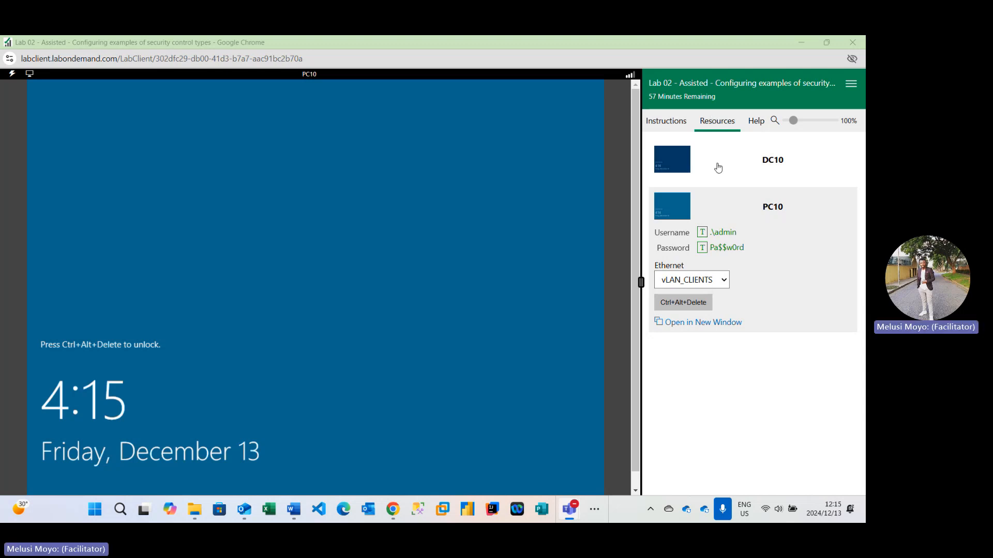
- Read the lab scenario in the instructions and advance to the preventive controls exercise page
left_click(665, 123)
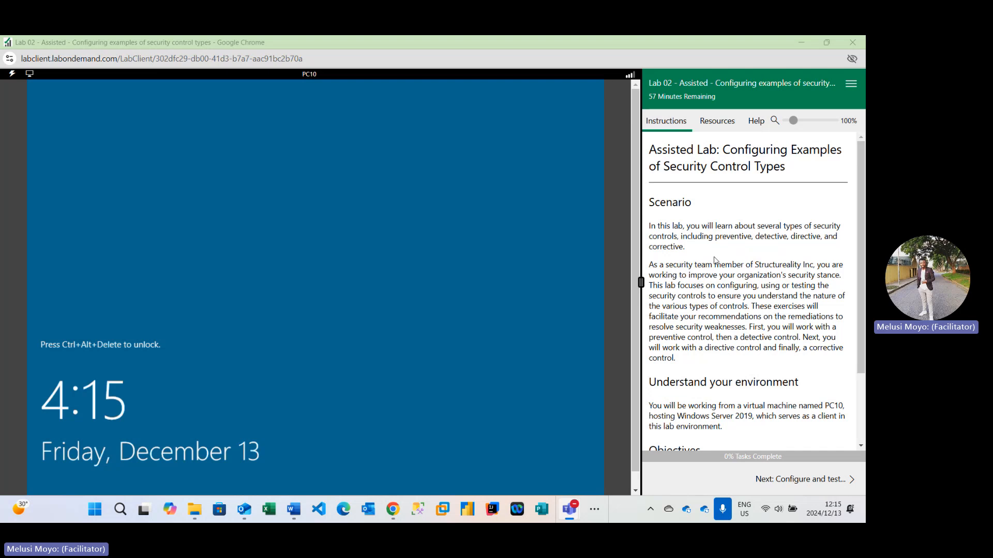
scroll(715, 260, "down", 1)
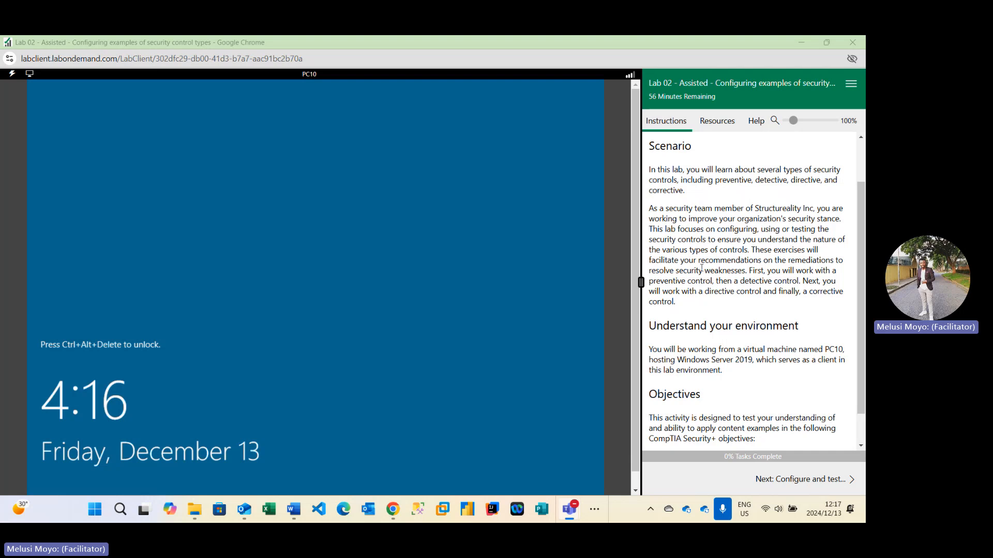
scroll(722, 268, "down", 1)
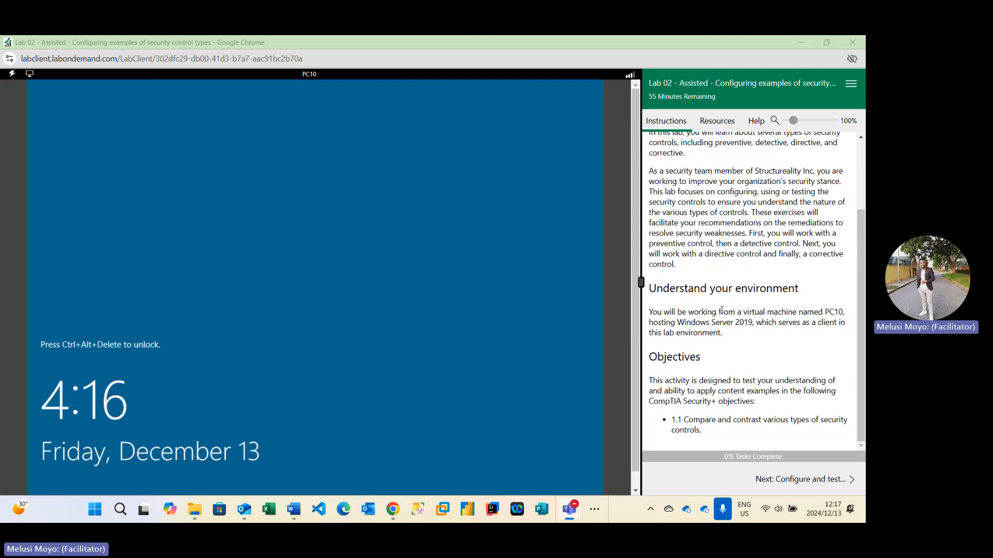
left_click(827, 480)
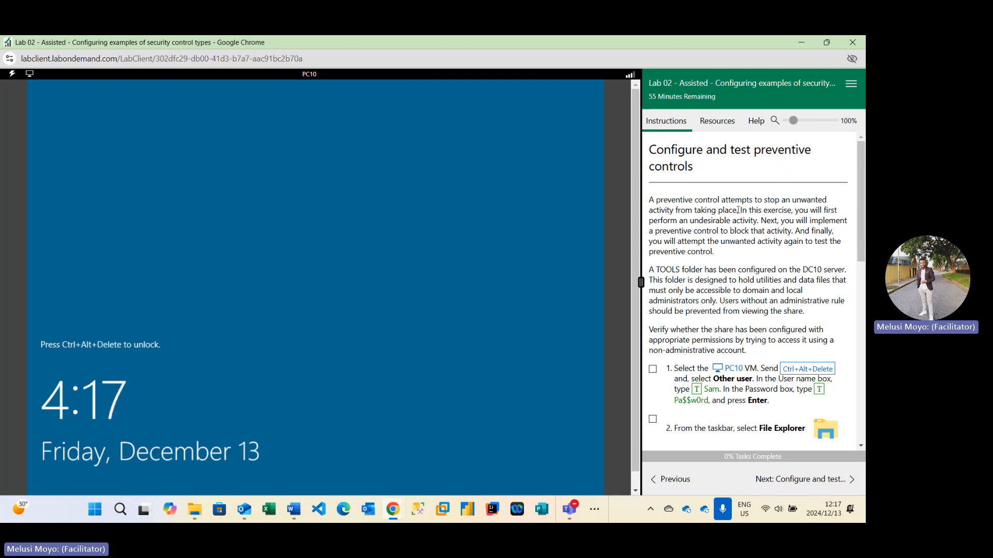
- Read the preventive control exercise introduction, highlighting key phrases about the TOOLS folder access
left_click_drag(739, 210, 649, 200)
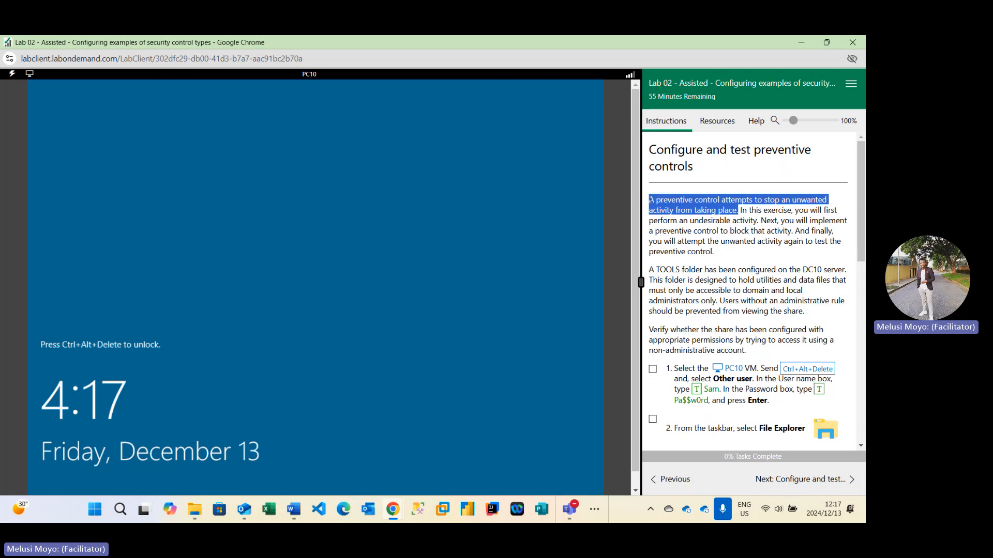
left_click(674, 214)
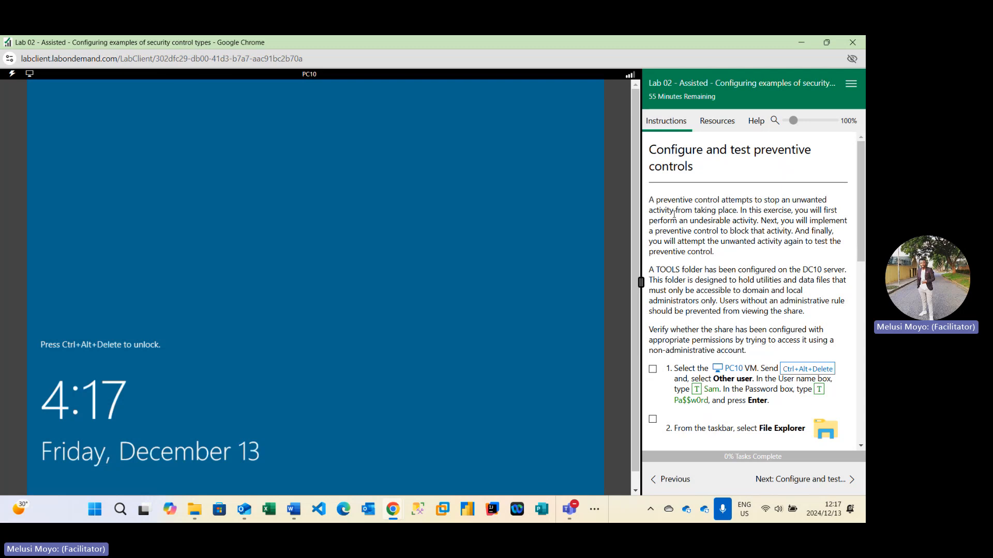
left_click_drag(657, 200, 720, 200)
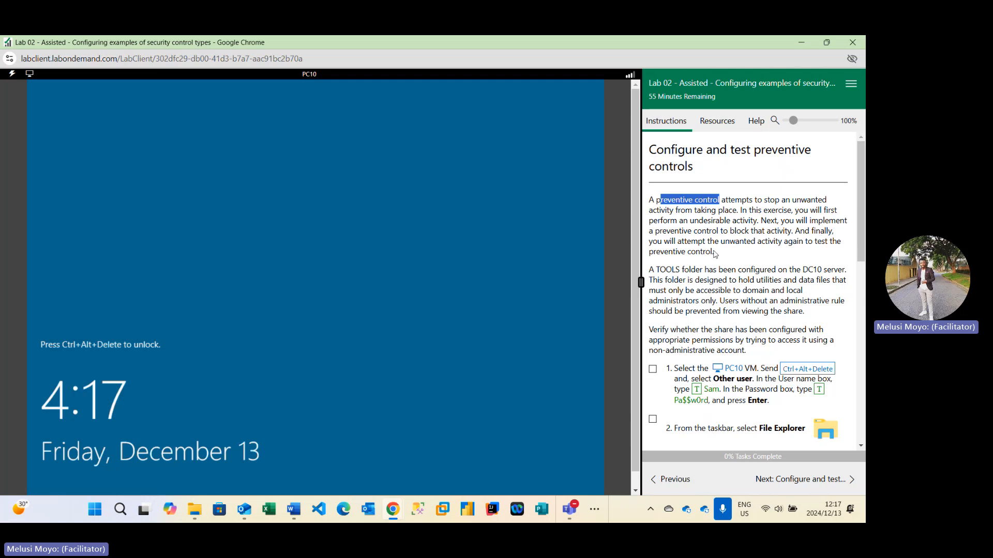
scroll(710, 251, "down", 2)
scroll(710, 251, "up", 2)
mouse_move(739, 291)
left_mouse_down()
mouse_move(767, 291)
mouse_move(715, 300)
mouse_move(744, 291)
left_mouse_up()
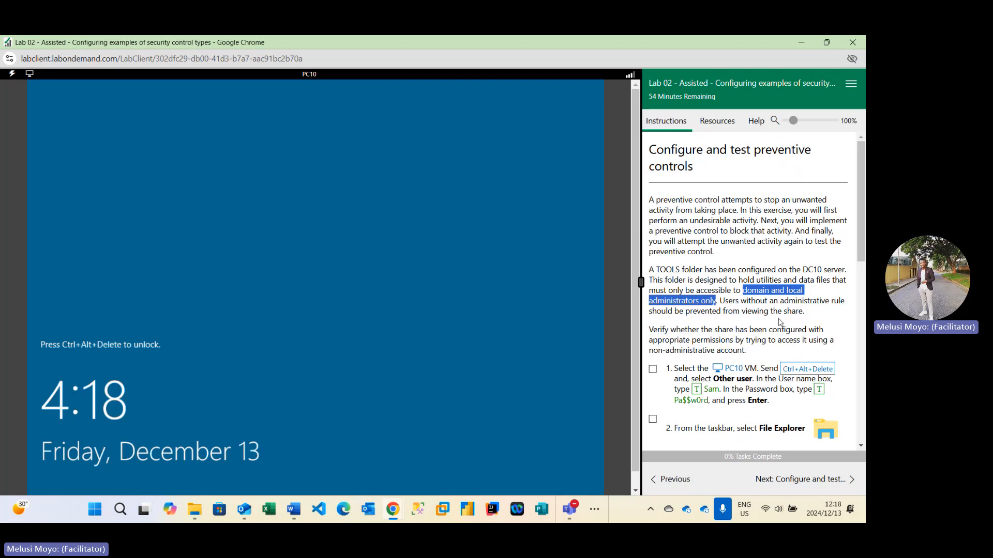
scroll(723, 323, "down", 2)
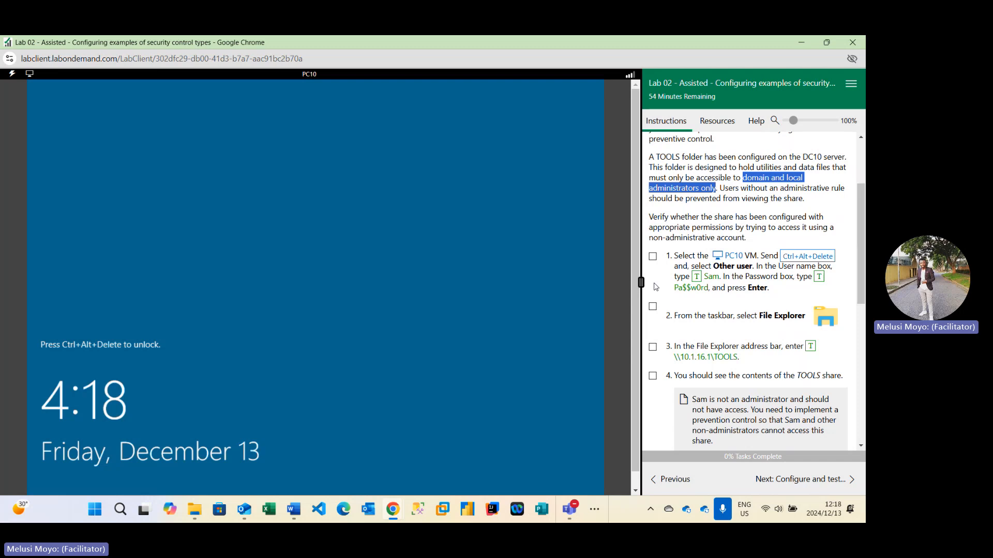
- Sign in to the PC10 VM as other user Sam with the account password, marking the first task done
left_click(652, 257)
left_click(420, 245)
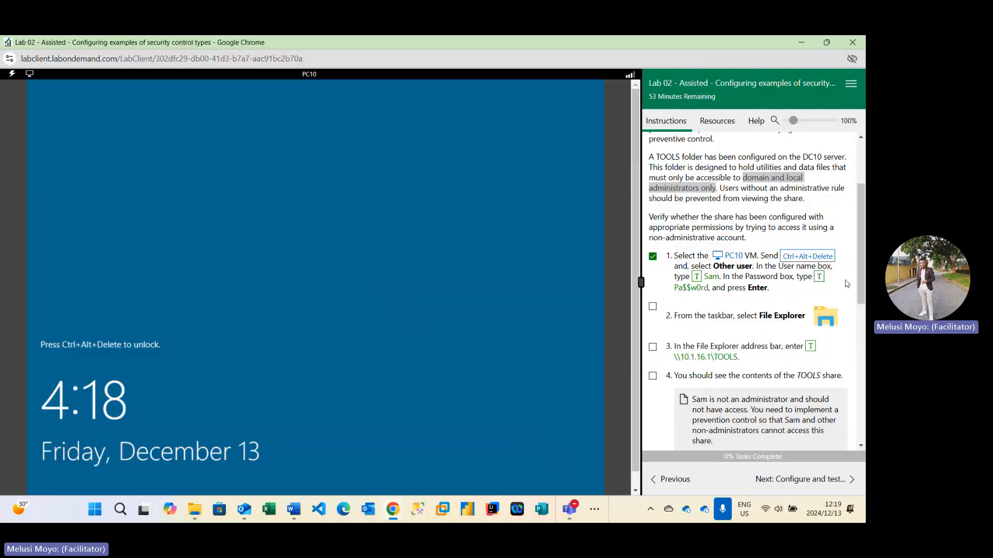
left_click(807, 257)
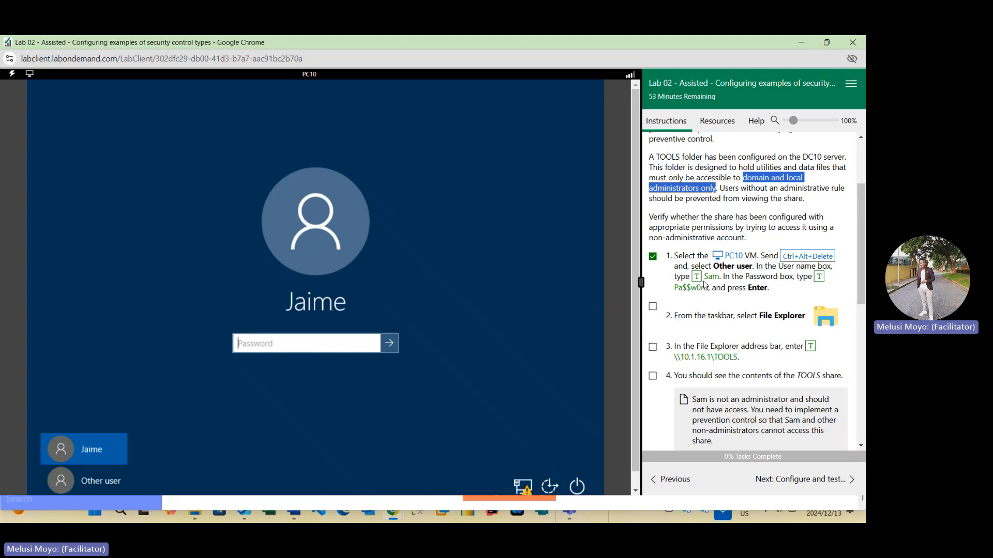
left_click(98, 476)
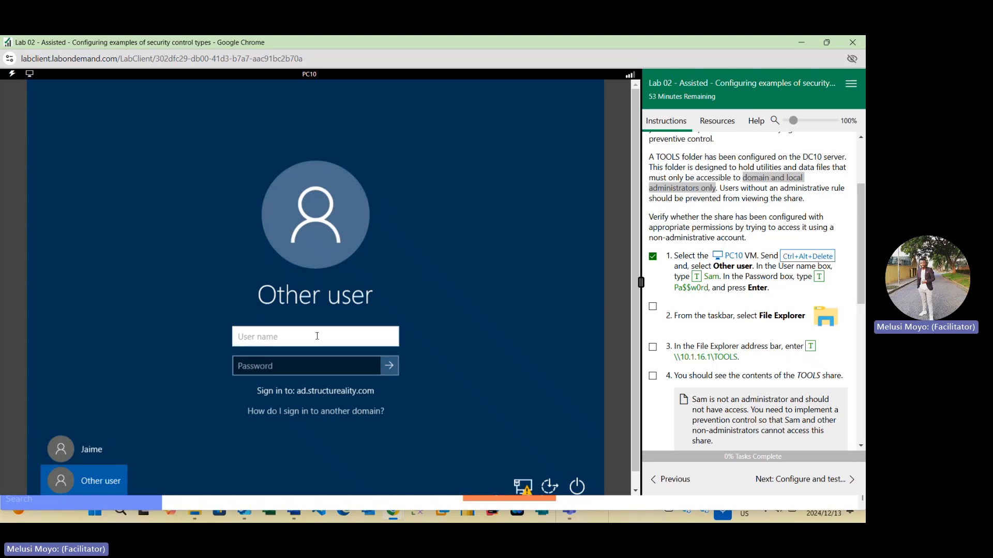
left_click(697, 277)
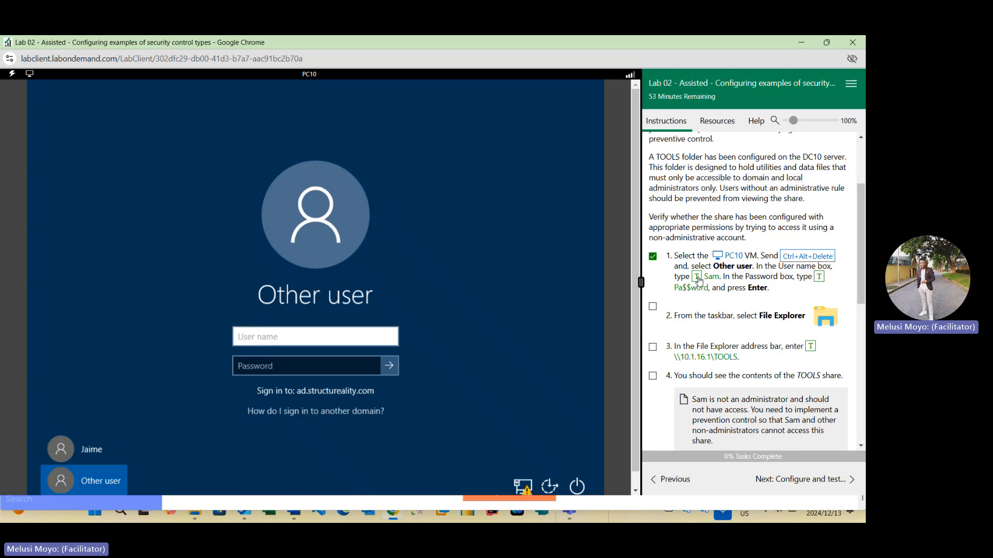
left_click(333, 372)
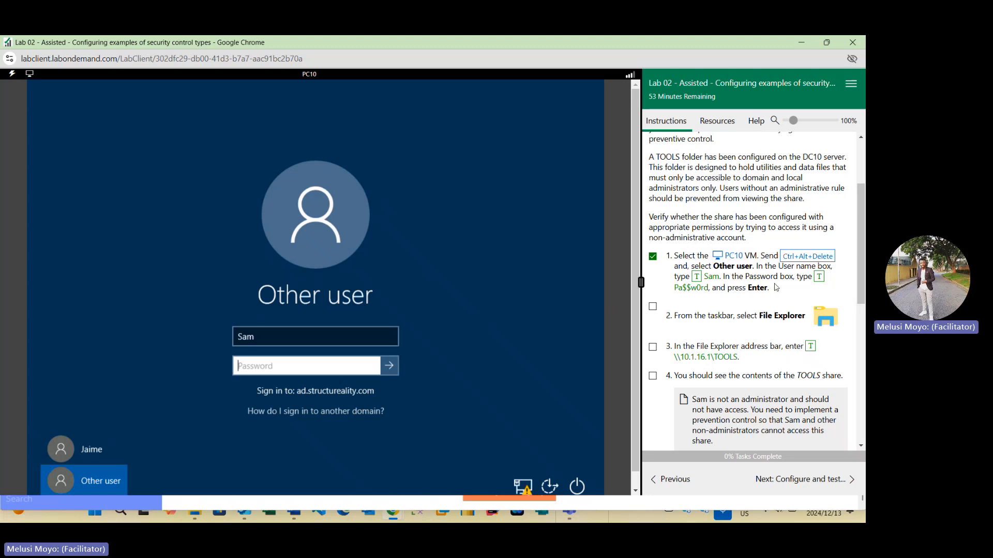
left_click(819, 276)
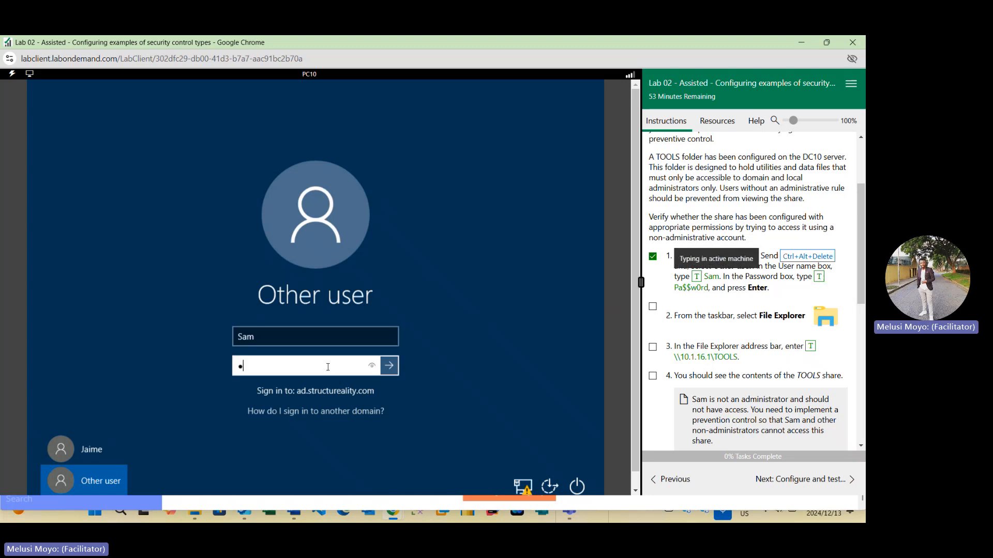
left_click(389, 366)
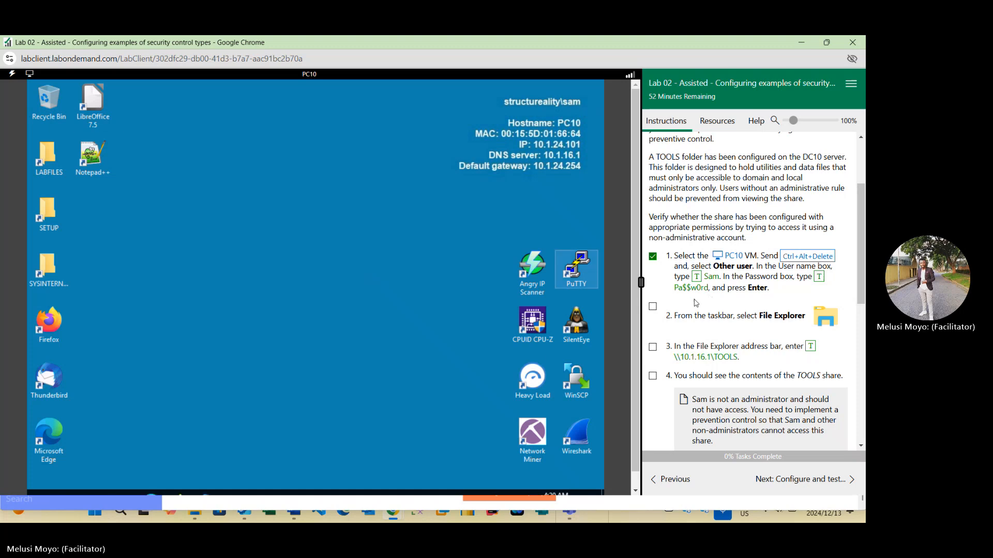
- Open File Explorer and browse to \\10.1.16.1\TOOLS, marking tasks two and three done
scroll(695, 302, "down", 1)
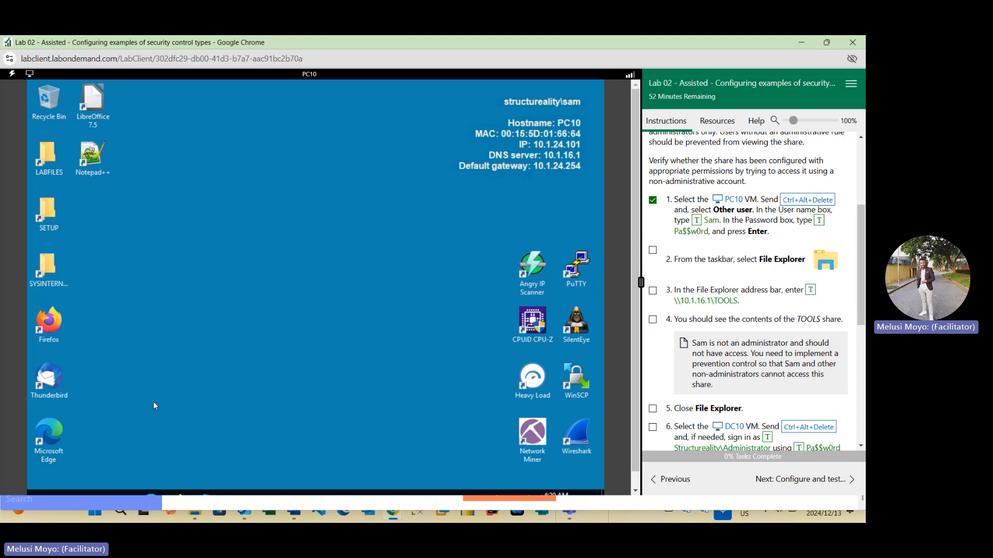
scroll(635, 267, "down", 1)
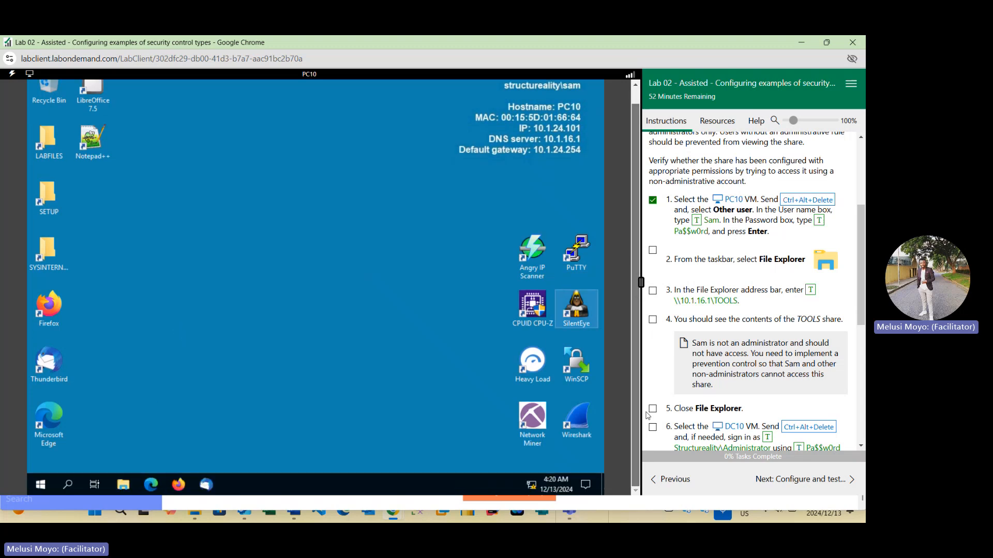
left_click(125, 485)
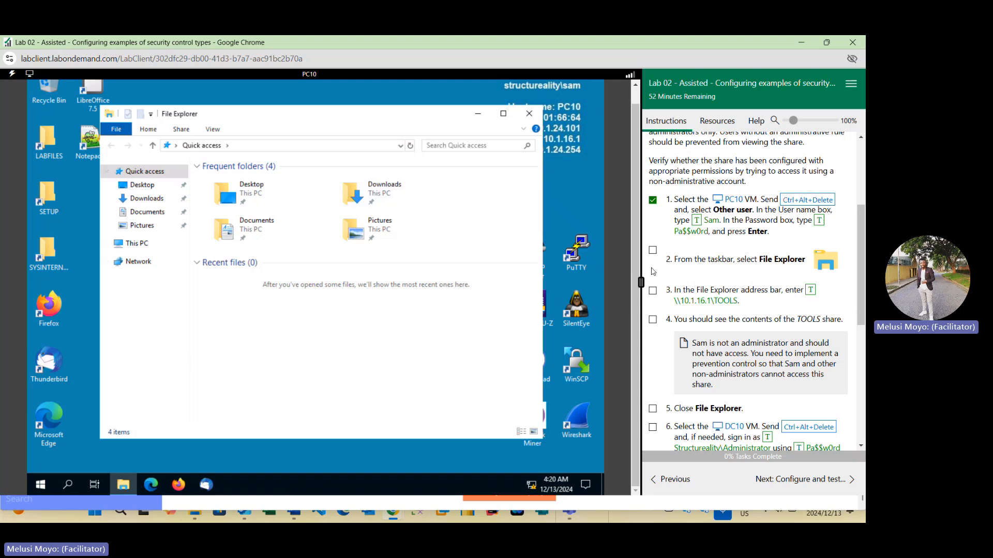
left_click(653, 250)
left_click(251, 146)
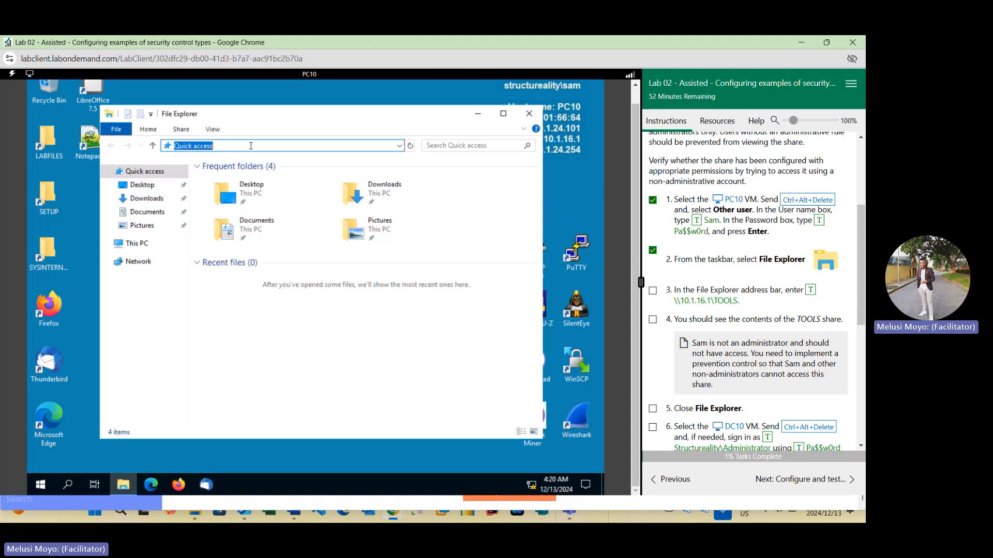
left_click(810, 289)
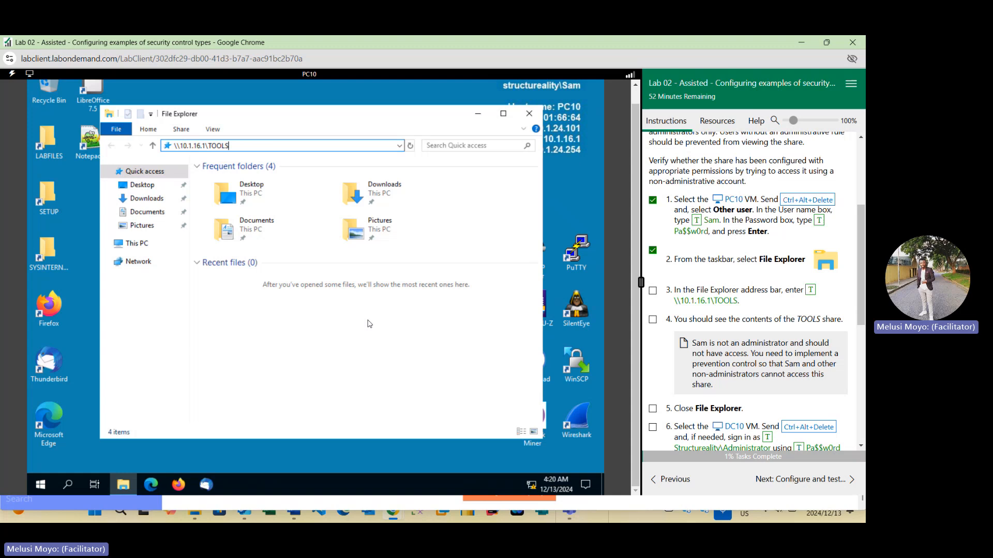
key("Return")
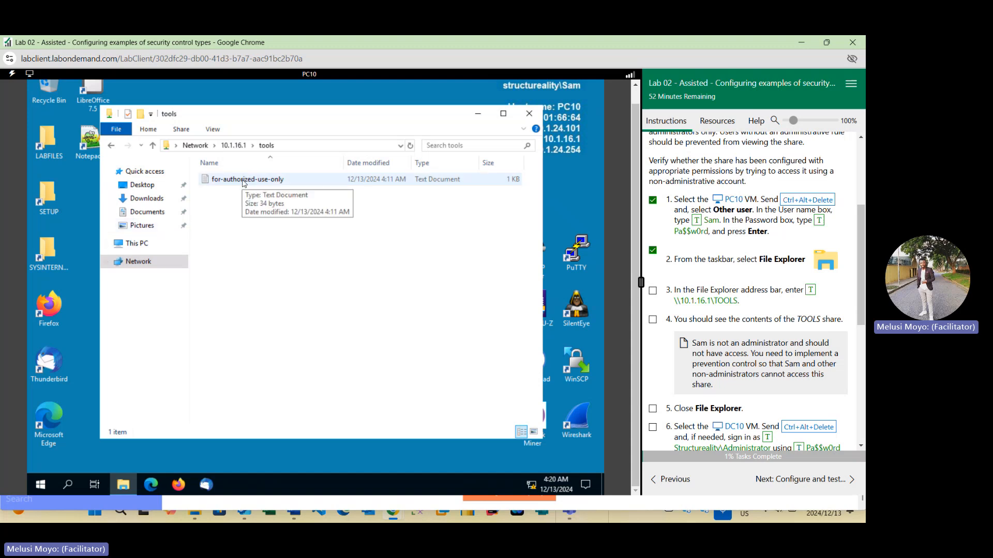
left_click(653, 291)
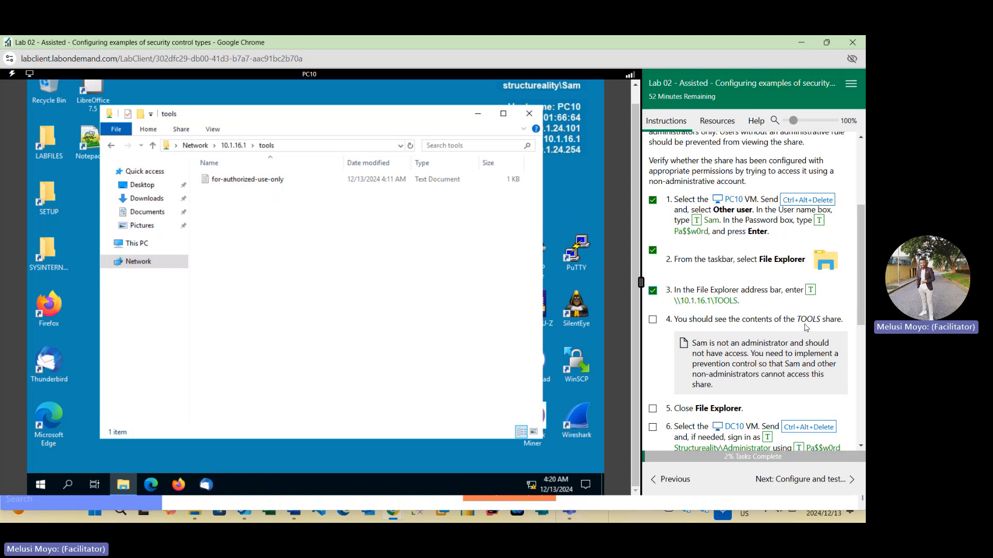
- Open the for-authorized-use-only text file from the share to view it, then close Notepad
double_click(267, 181)
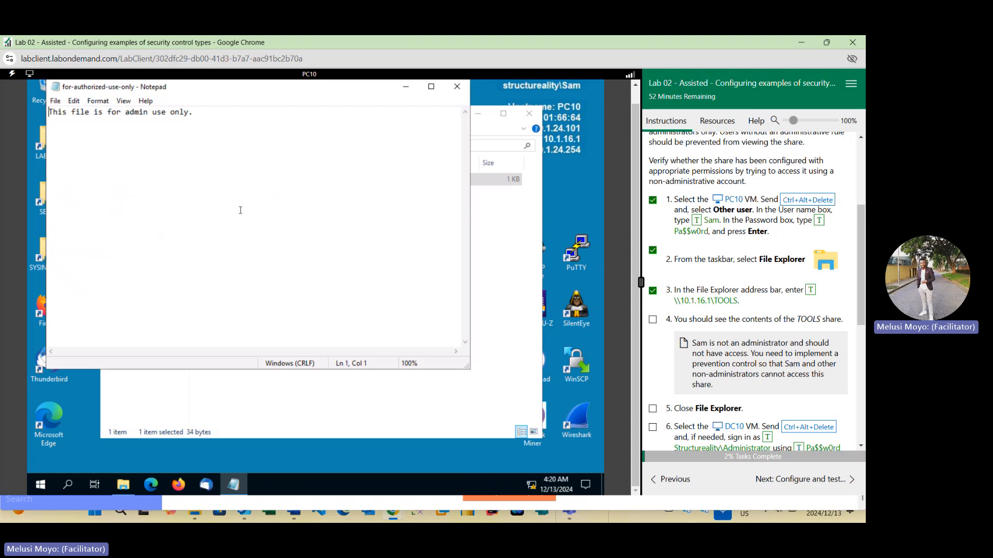
left_click(457, 87)
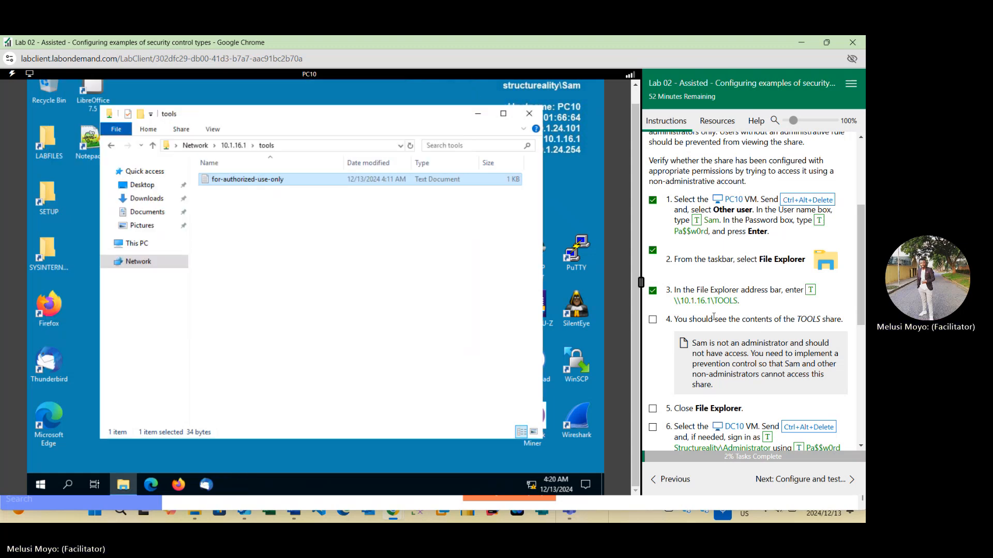
scroll(691, 319, "down", 1)
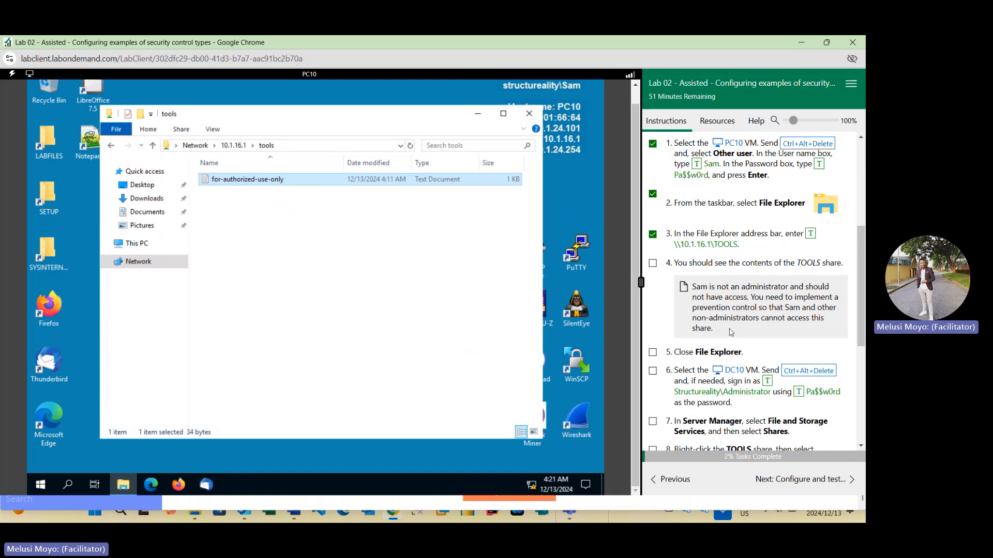
left_click(653, 264)
double_click(286, 181)
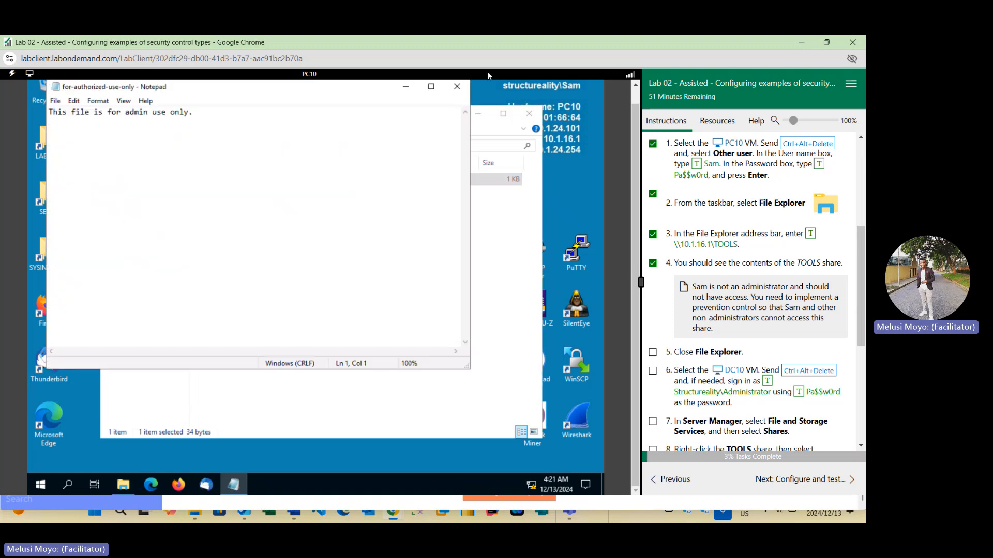
left_click(463, 89)
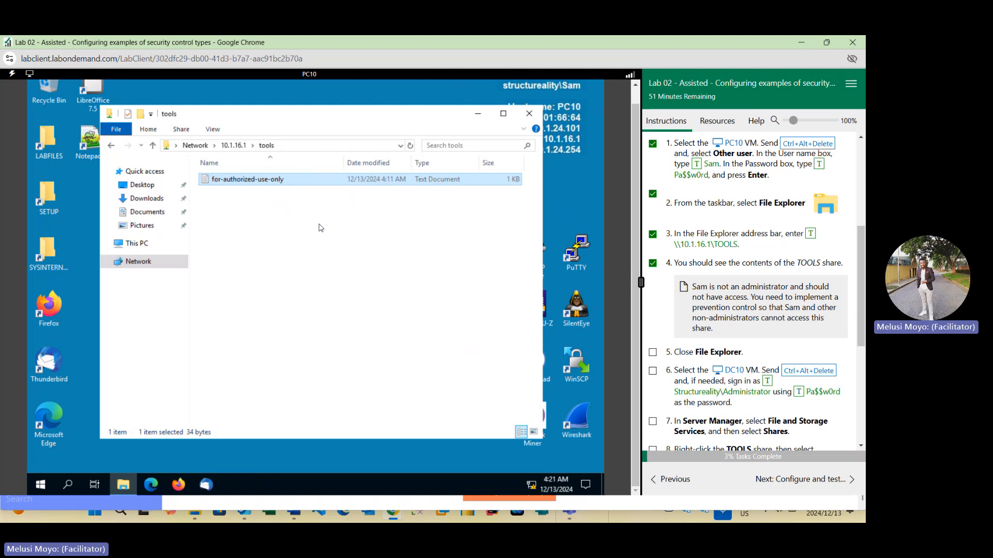
- Close File Explorer and mark the fifth task as done
scroll(706, 275, "down", 2)
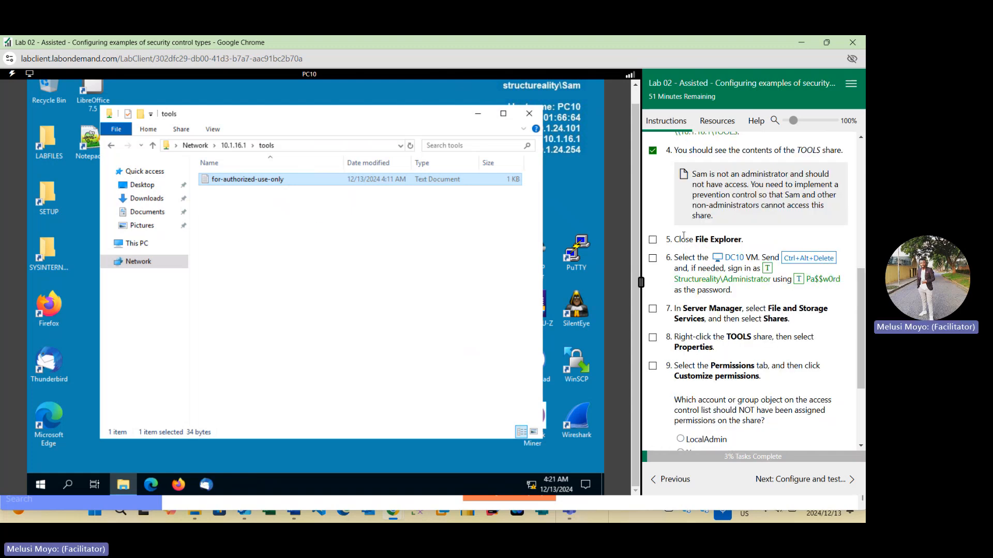
left_click(529, 114)
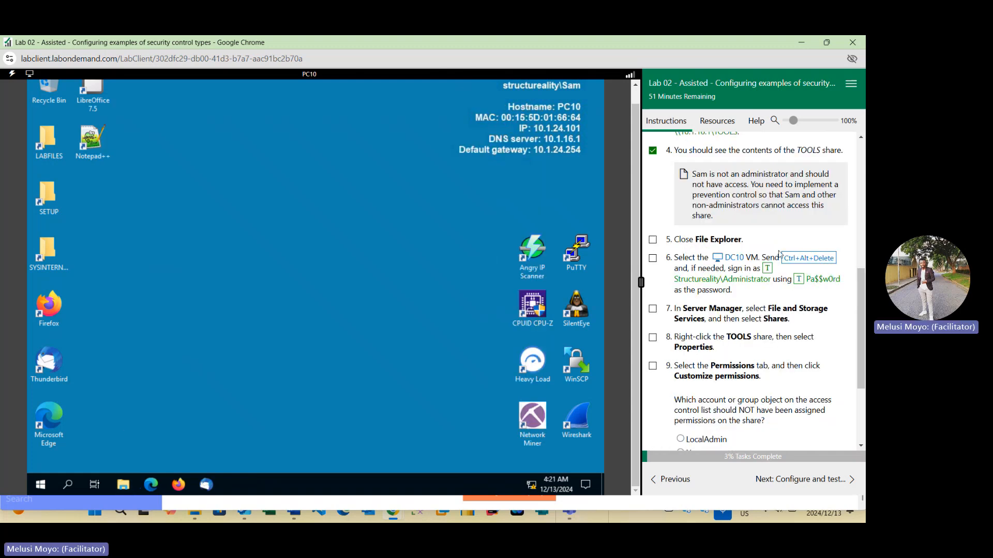
left_click(653, 240)
left_click_drag(633, 209, 627, 151)
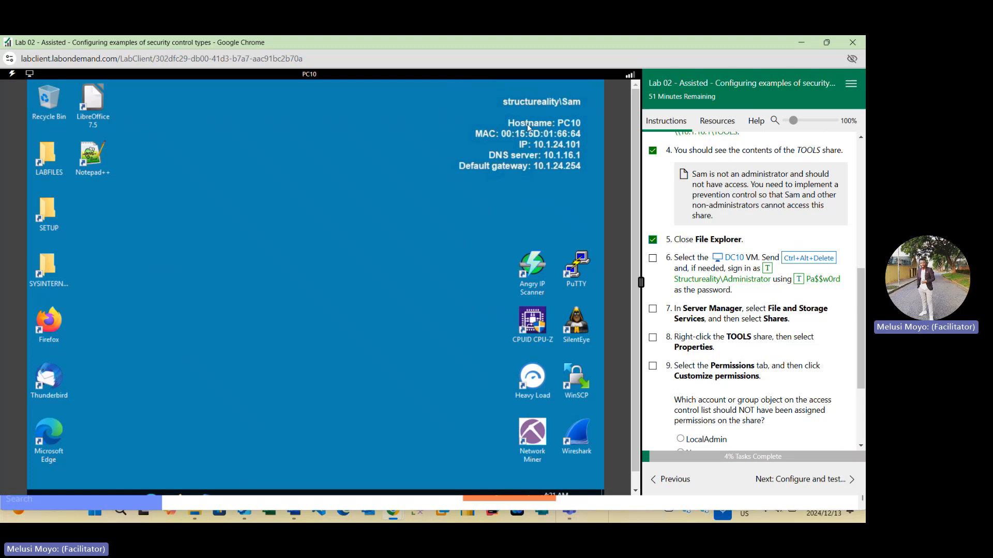
- Switch to the DC10 VM and sign in as structureality\Administrator with the account password, marking task six done
left_click(734, 257)
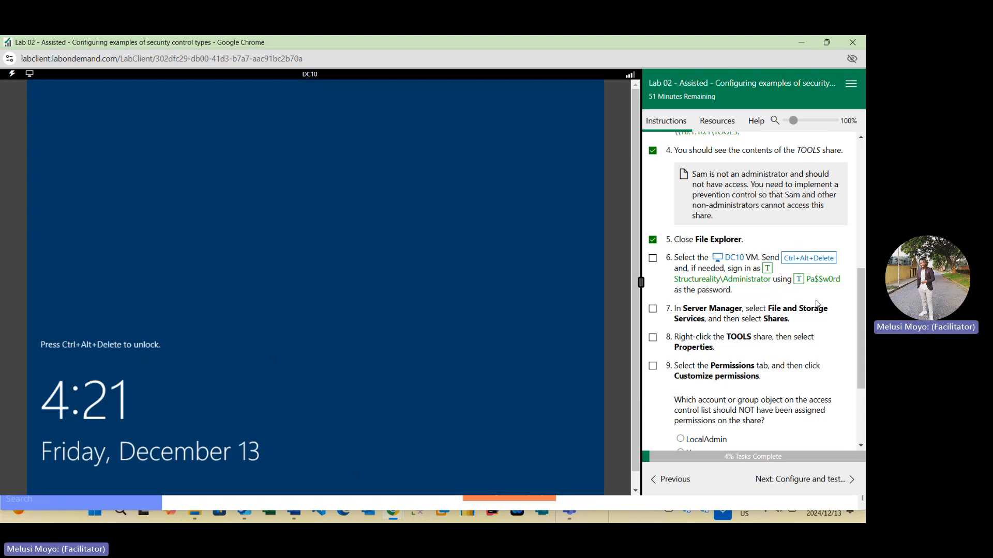
left_click(805, 258)
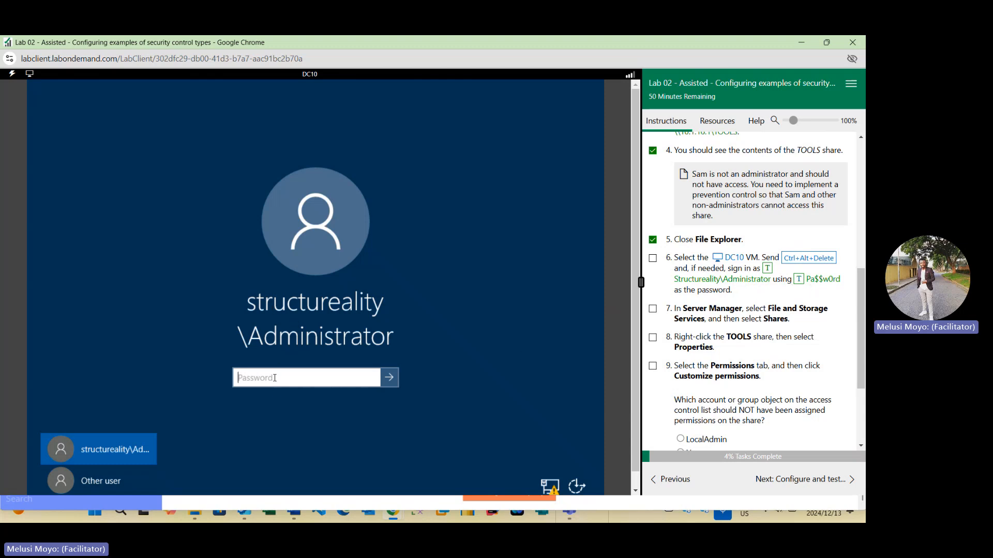
left_click(799, 279)
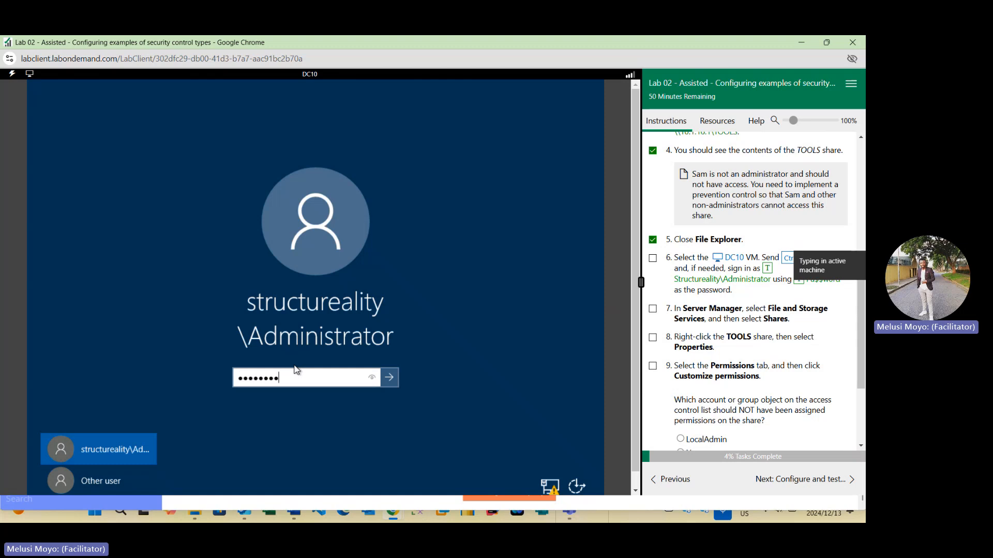
left_click(394, 384)
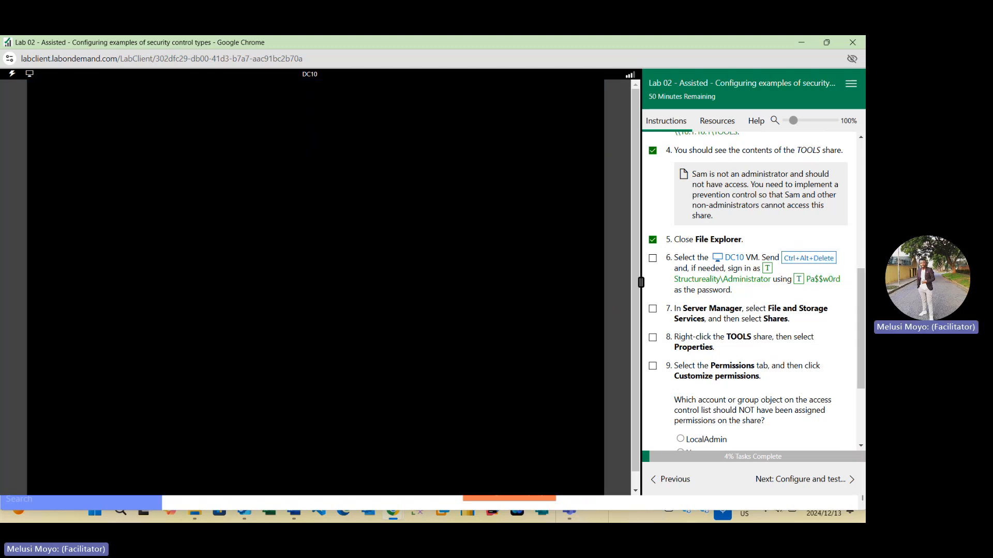
left_click(652, 258)
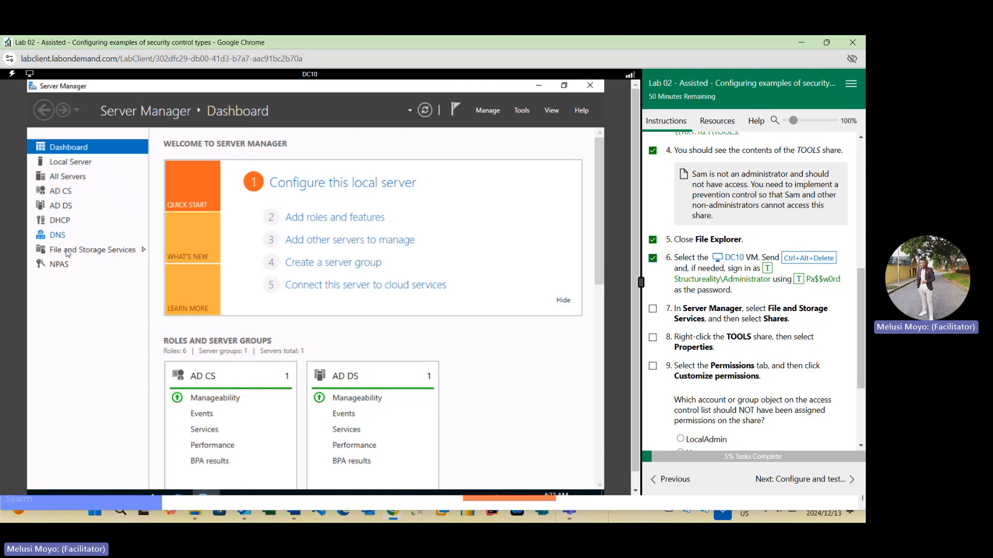
- Open the shares list under File and Storage Services and open the TOOLS share's properties, marking tasks seven and eight done
left_click(93, 250)
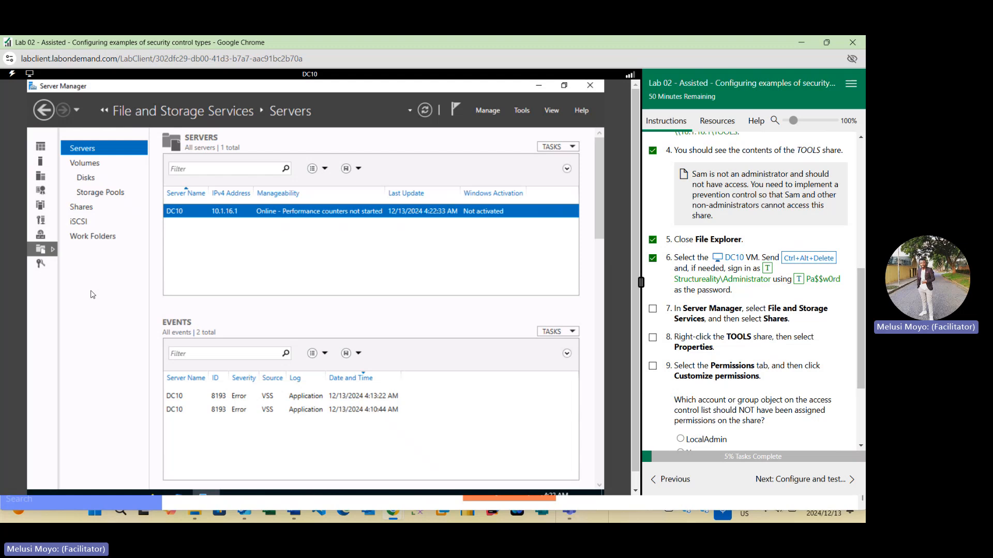
left_click(98, 206)
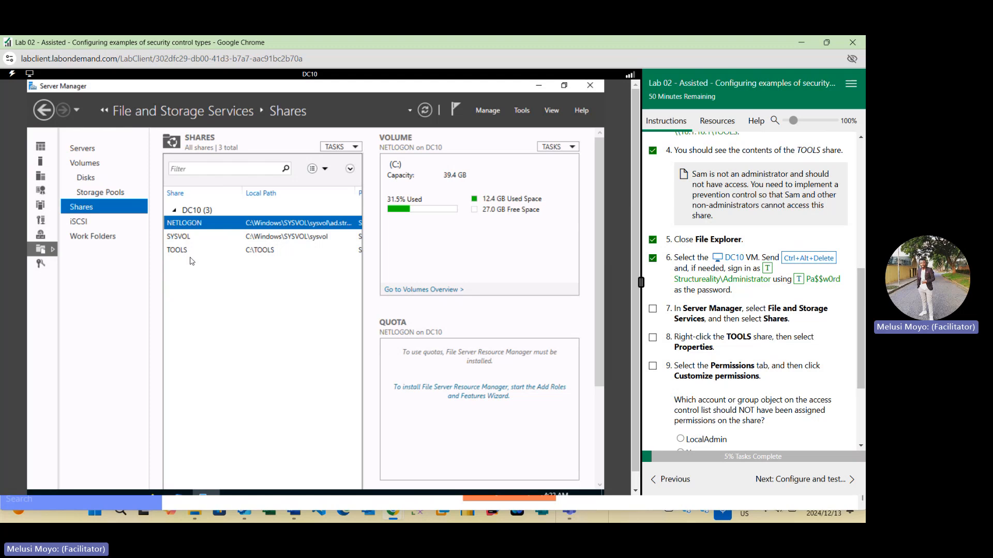
left_click(262, 256)
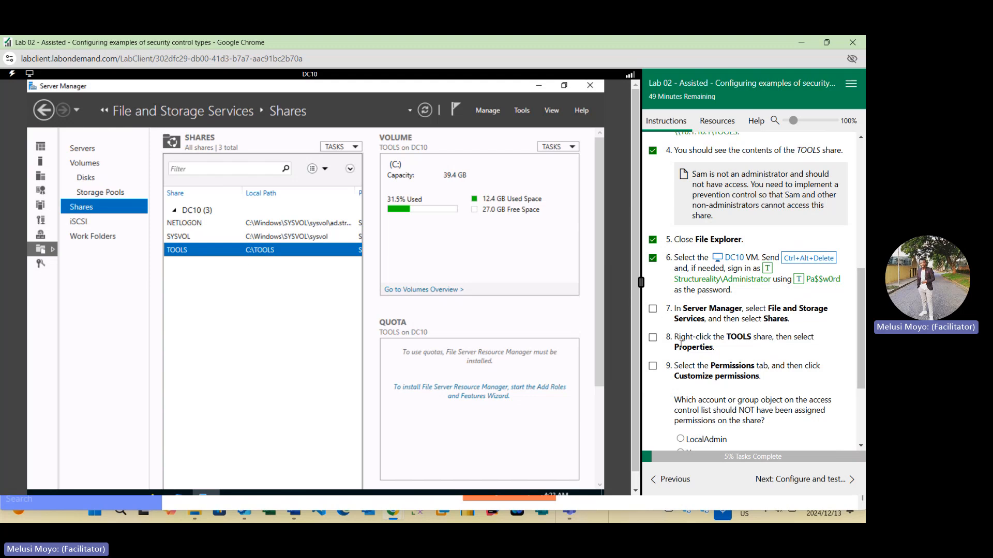
left_click(652, 311)
right_click(233, 253)
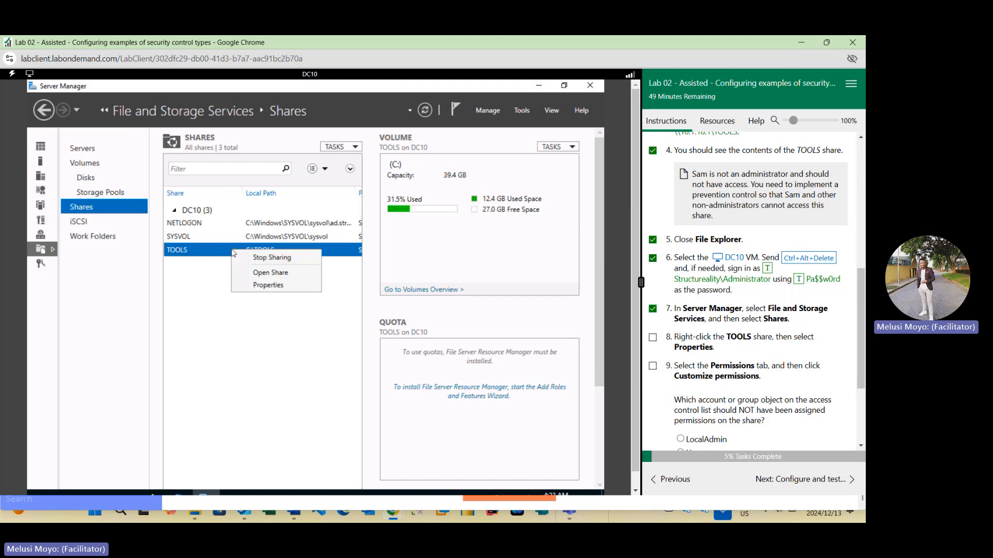
left_click(266, 285)
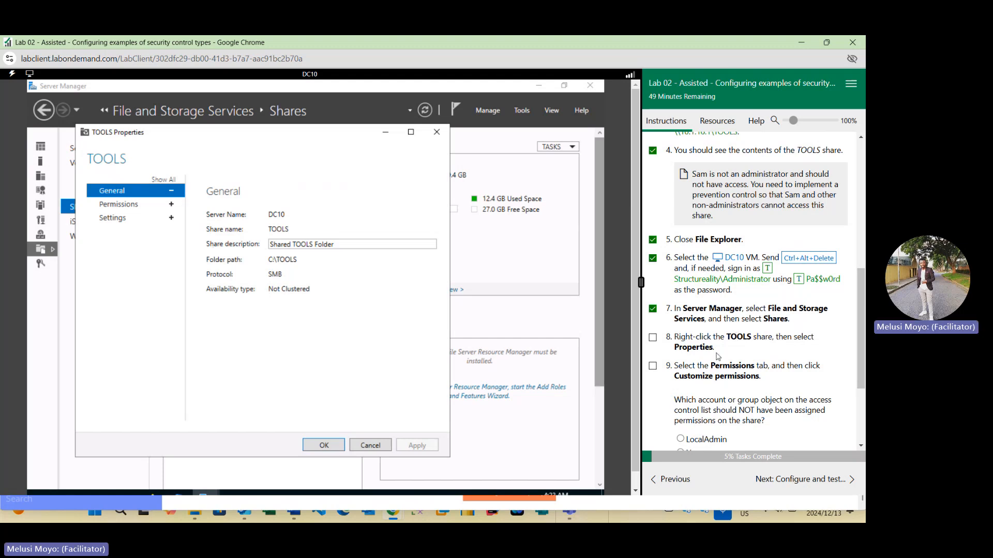
left_click(653, 337)
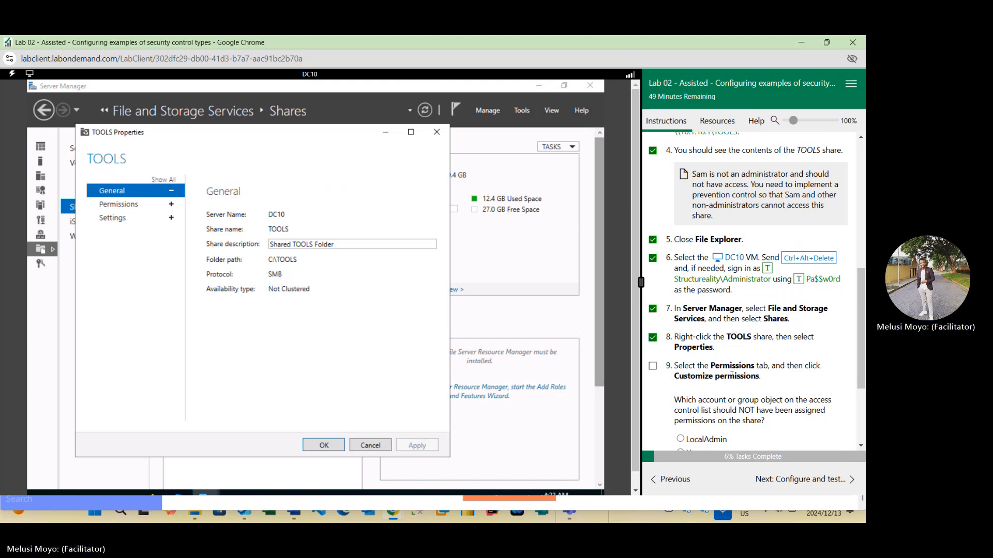
- Open the TOOLS share's customized permissions, mark task nine done, and answer the quiz question with Users
left_click(127, 206)
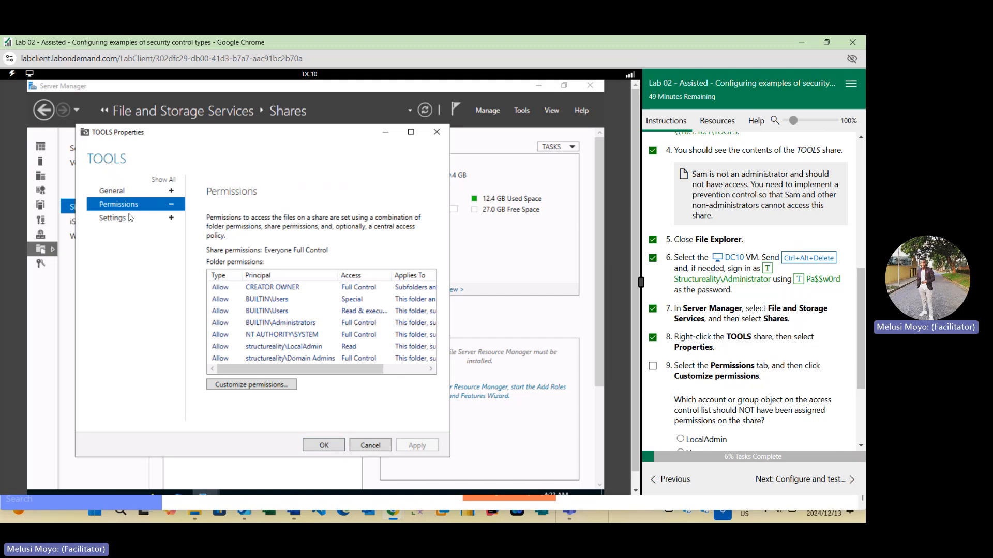
scroll(685, 321, "down", 1)
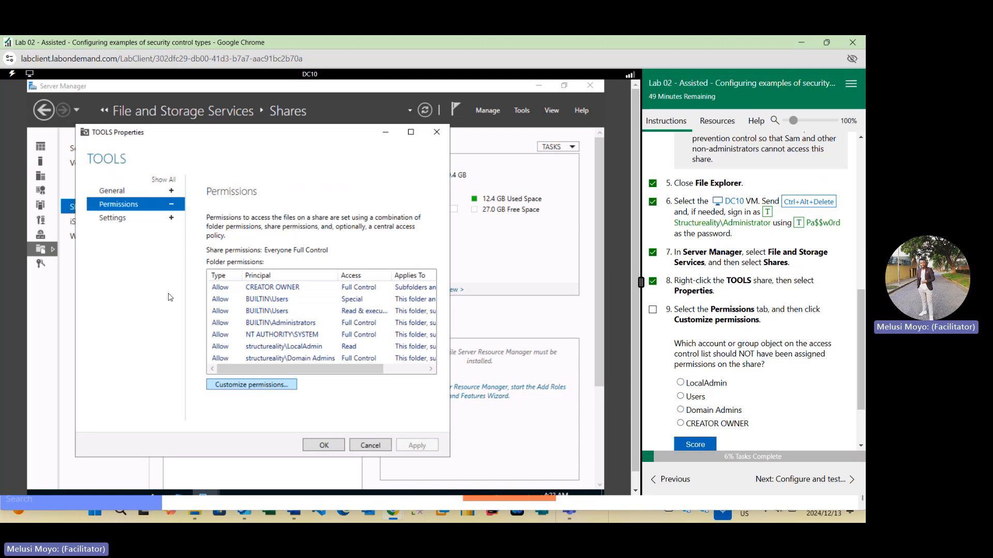
left_click(261, 387)
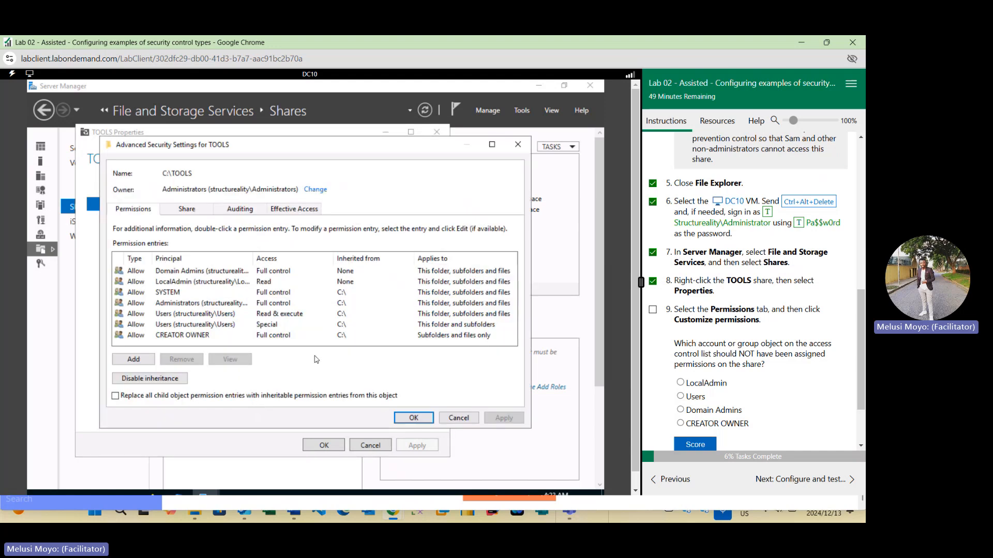
left_click(653, 310)
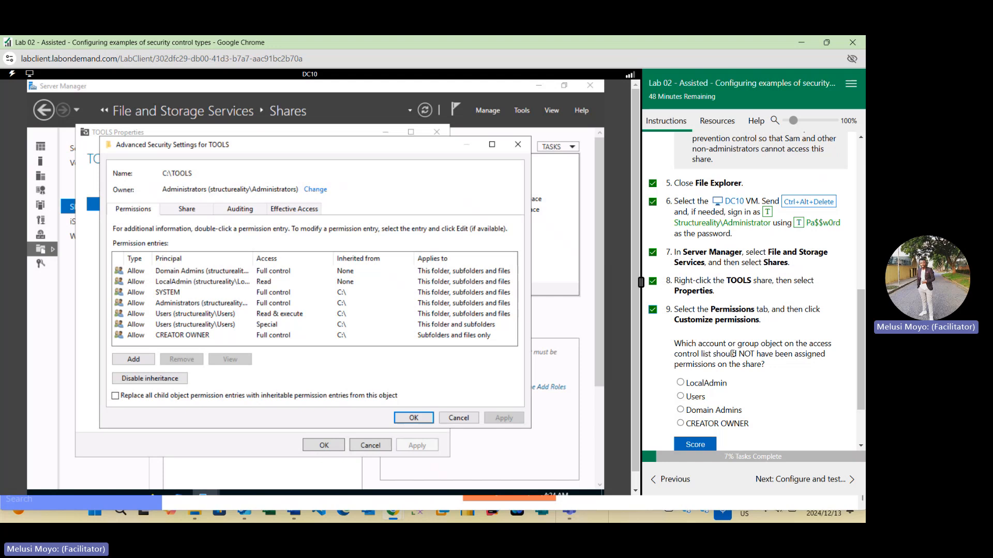
scroll(796, 355, "down", 1)
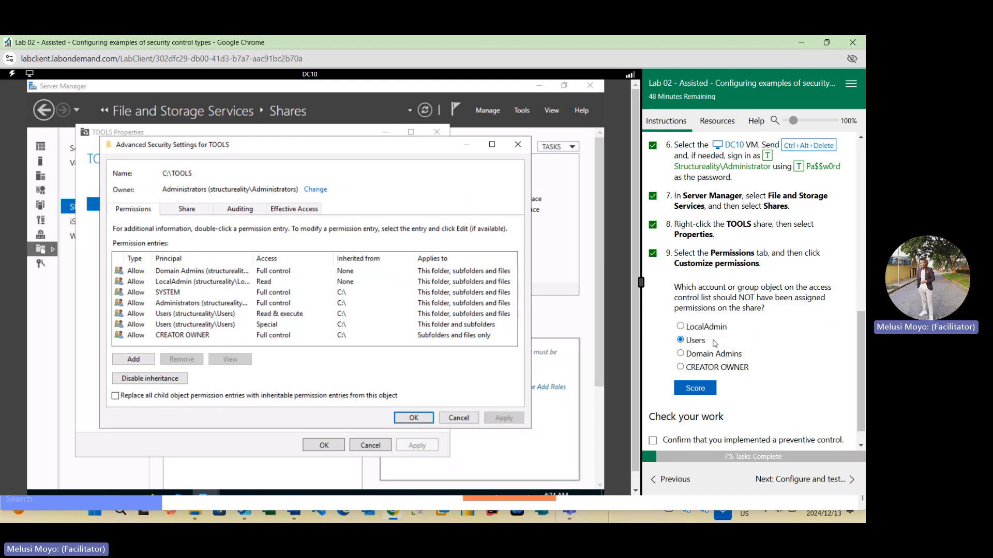
left_click(692, 389)
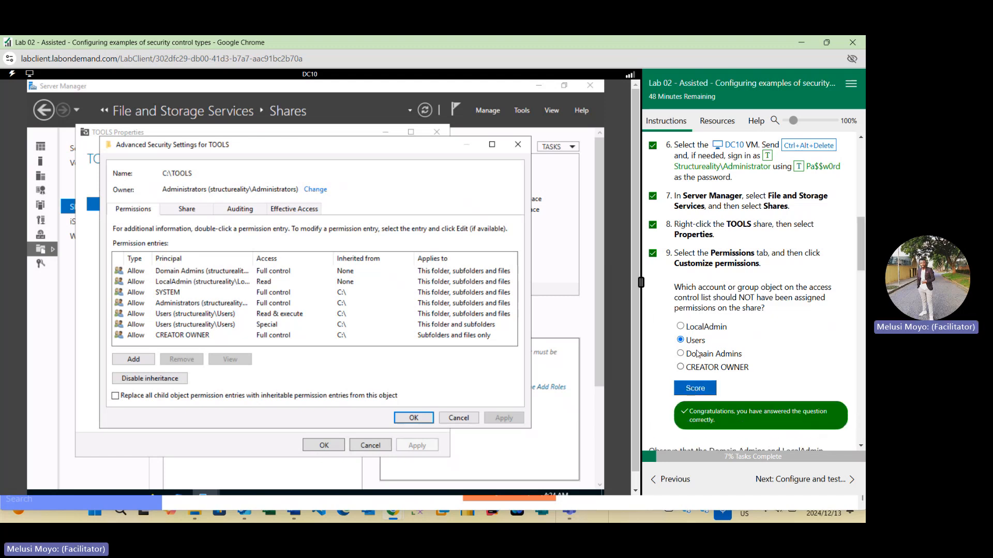
- Disable inheritance on the TOOLS folder, converting inherited permissions into explicit ones, and mark task ten done
scroll(708, 373, "down", 3)
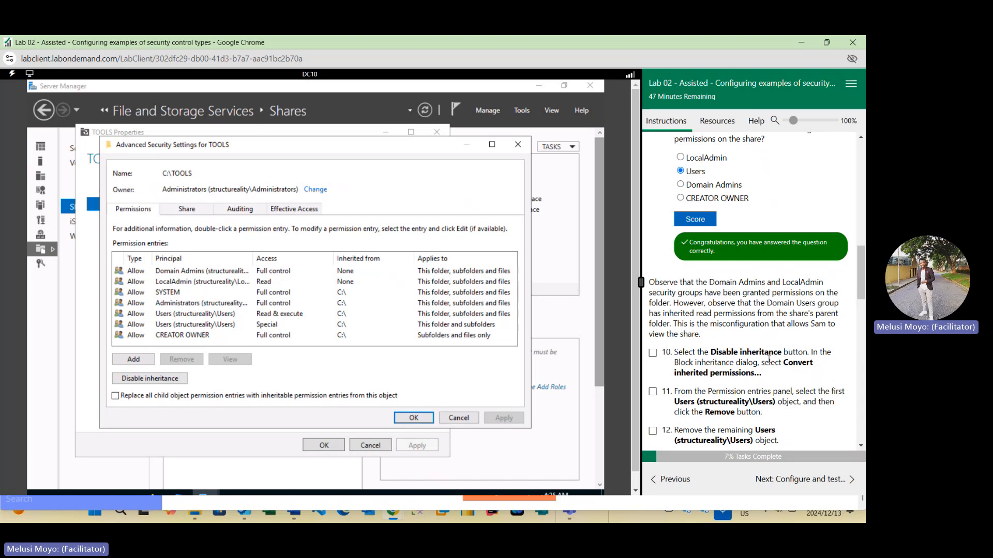
left_click(149, 380)
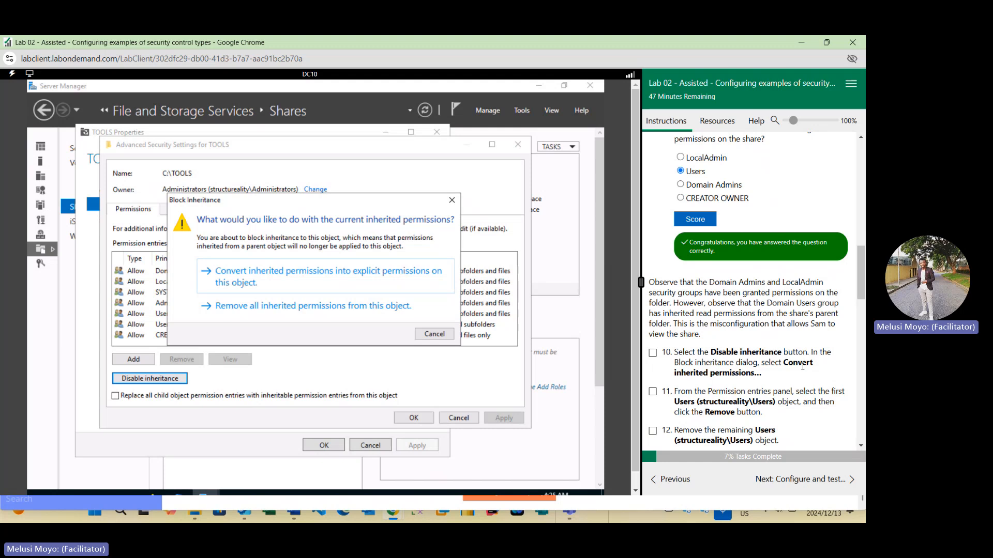
left_click(242, 282)
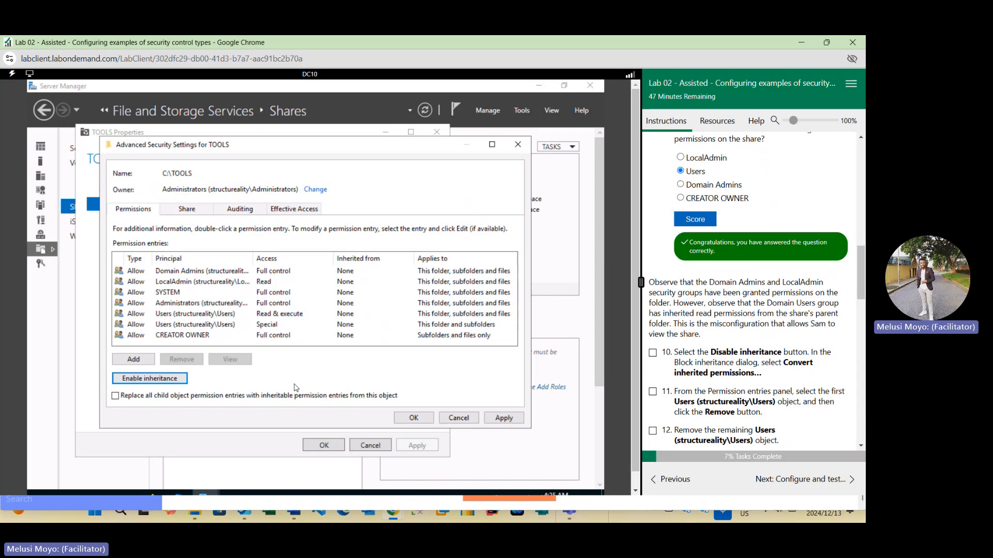
left_click(653, 352)
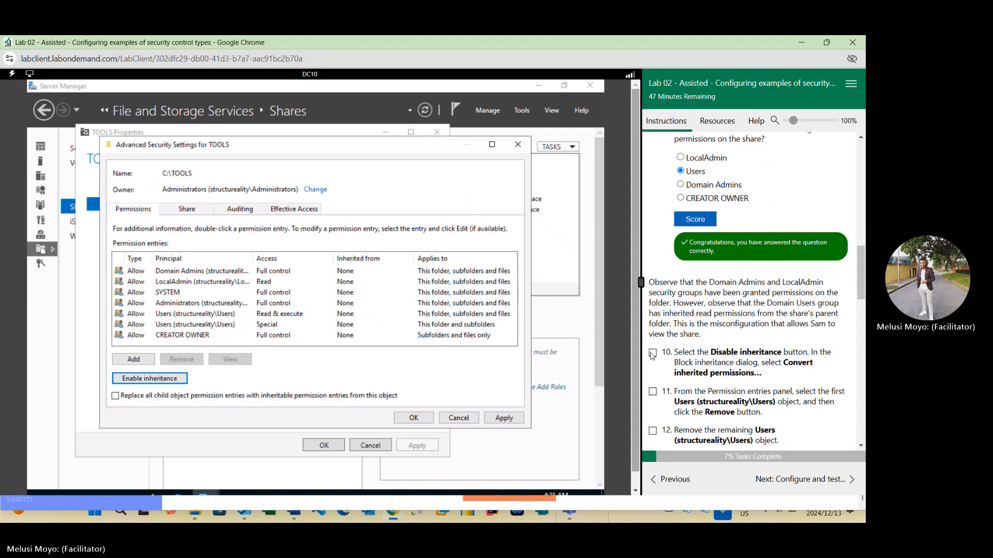
- Remove both Users (structureality\Users) permission entries and mark tasks eleven and twelve done
scroll(698, 286, "down", 3)
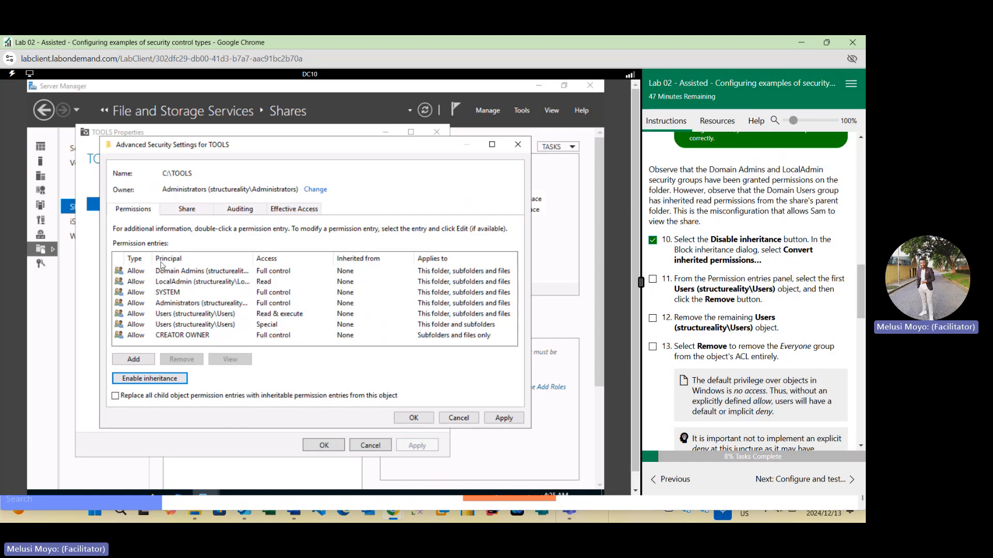
left_click(174, 317)
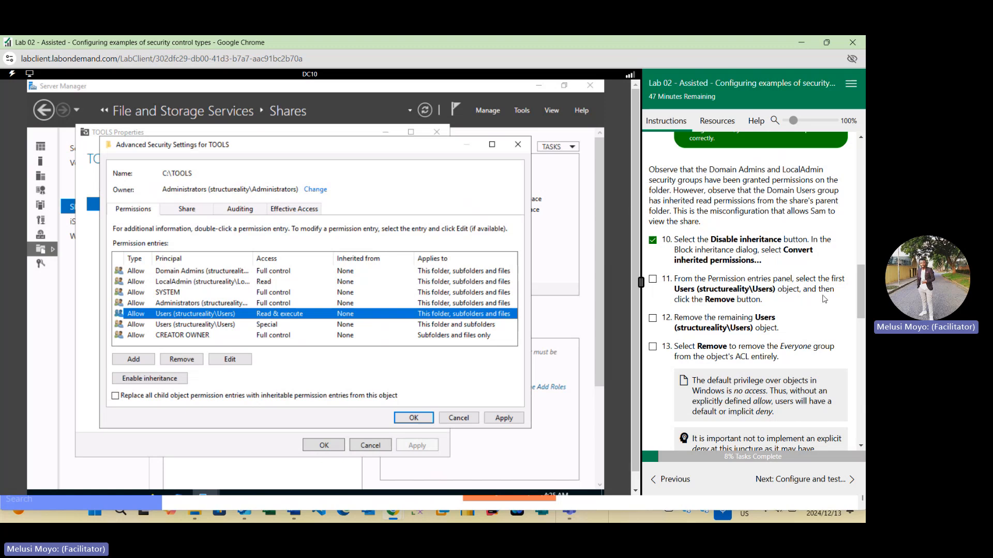
left_click(182, 359)
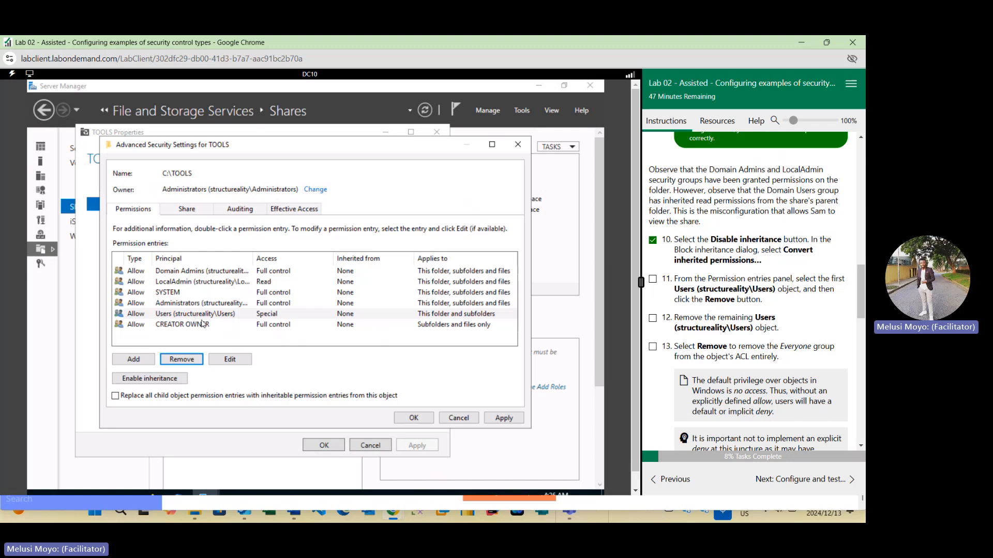
left_click(201, 318)
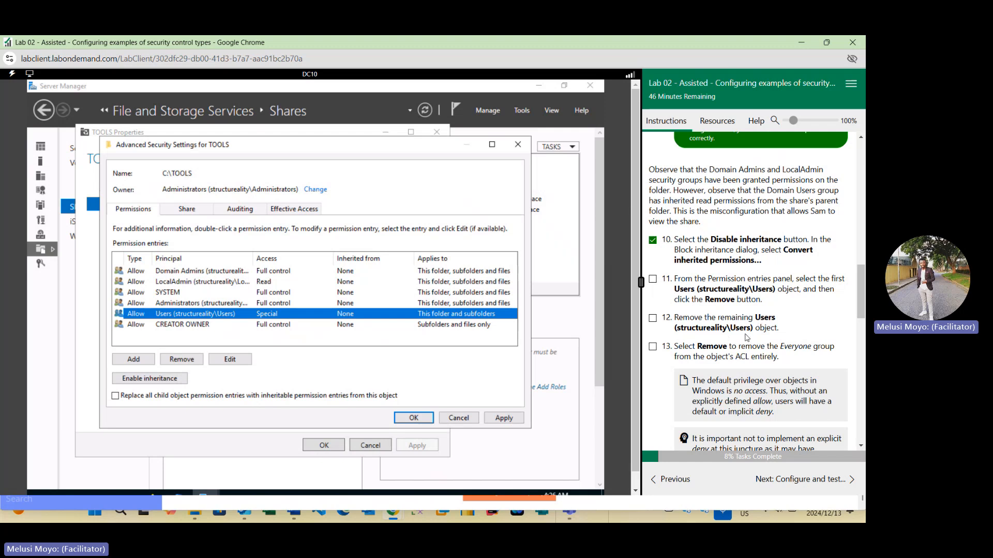
left_click(185, 363)
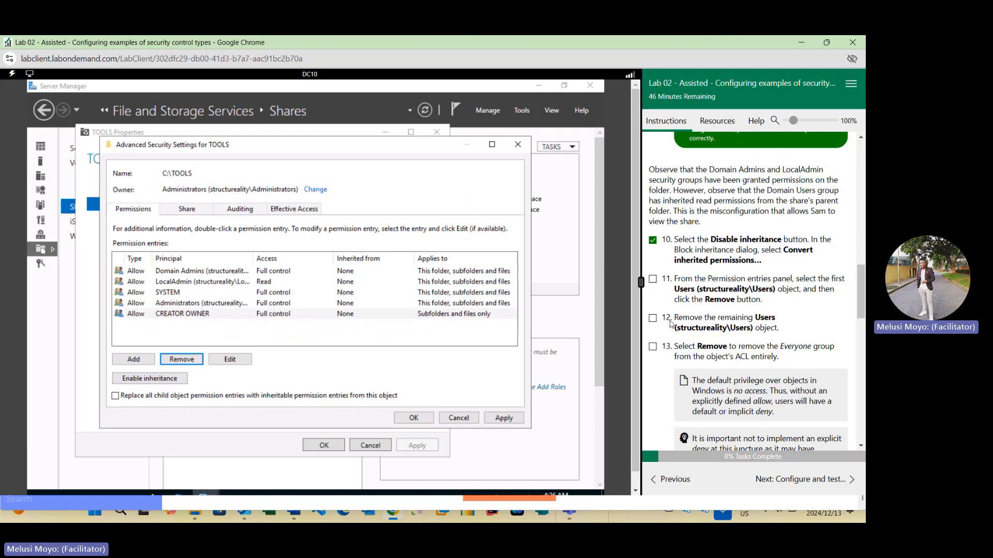
left_click(653, 318)
left_click(482, 137)
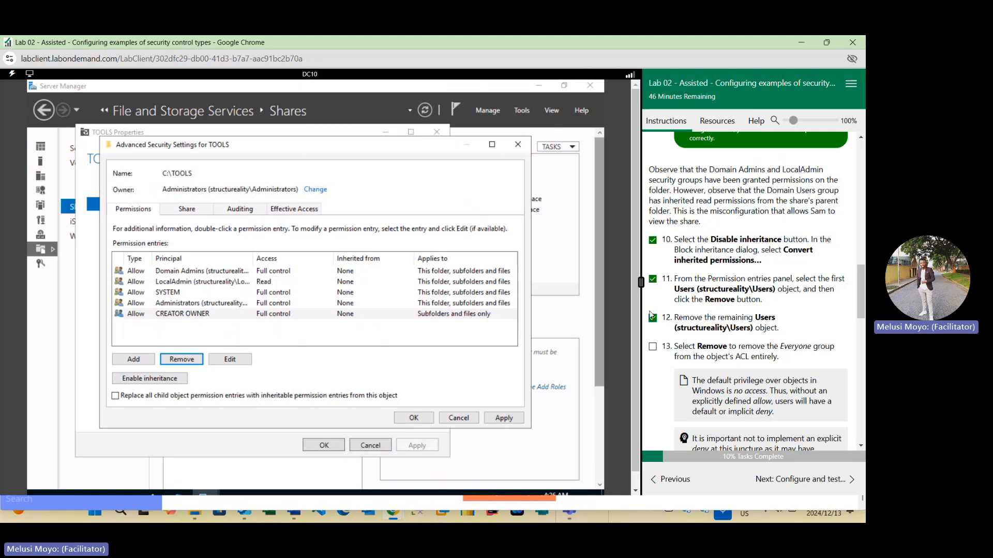
- Remove the SYSTEM entry from the TOOLS folder's permission entries
scroll(694, 339, "down", 1)
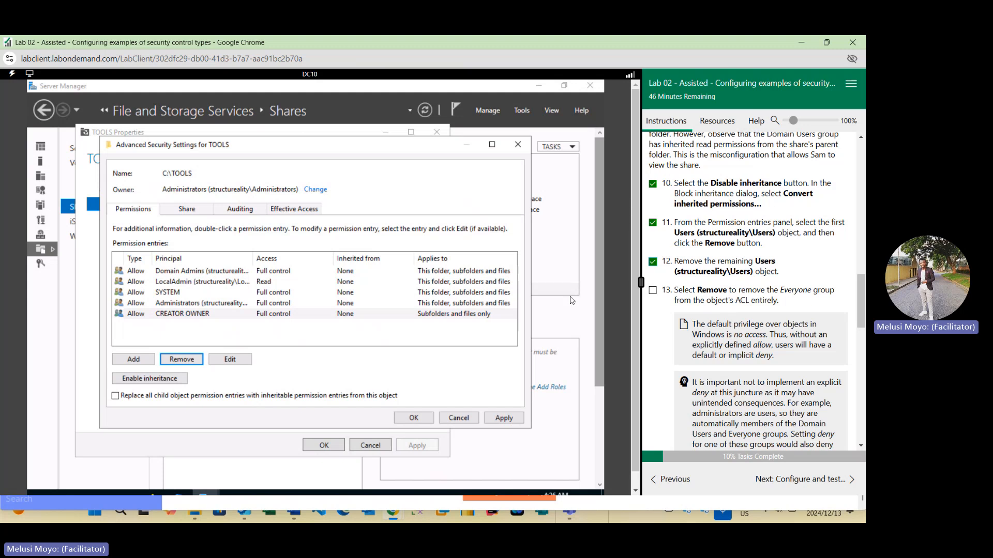
left_click(192, 297)
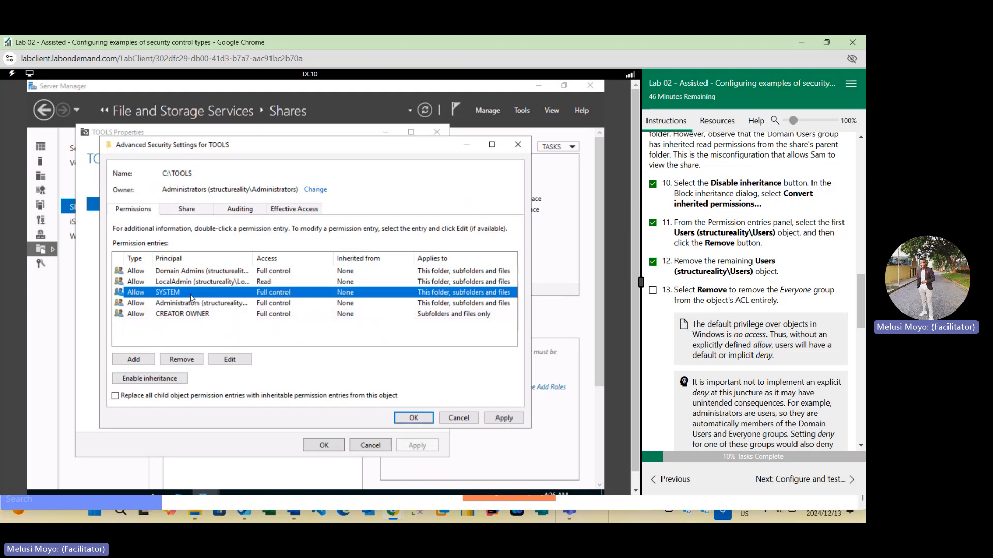
left_click(185, 359)
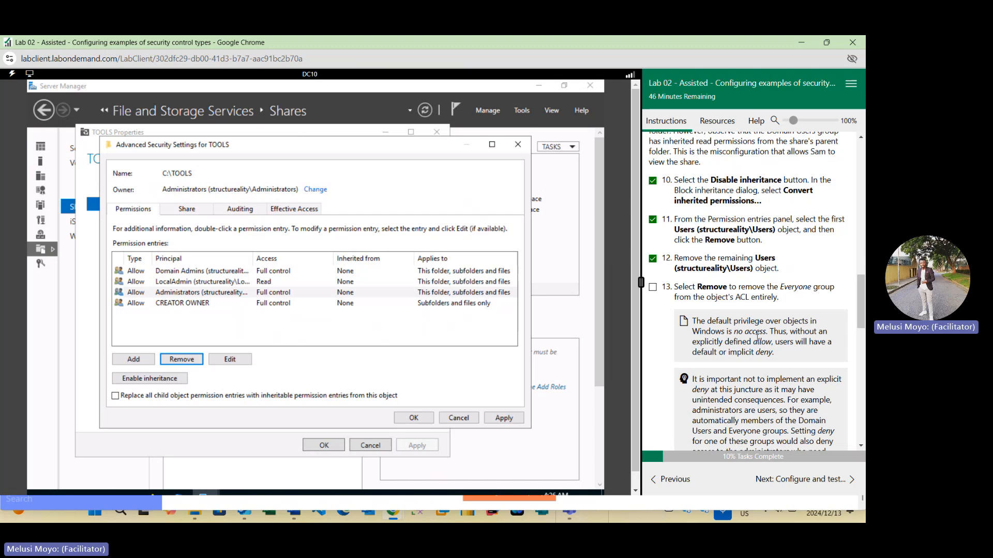
- Save the permission changes, apply them to the TOOLS share and close both dialogs, marking task fourteen done
scroll(722, 267, "down", 2)
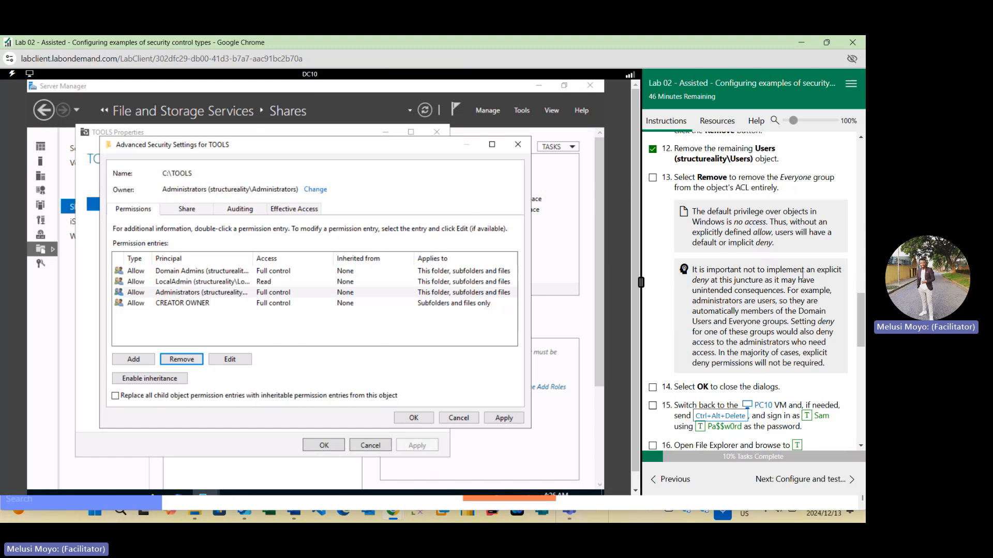
scroll(719, 303, "down", 1)
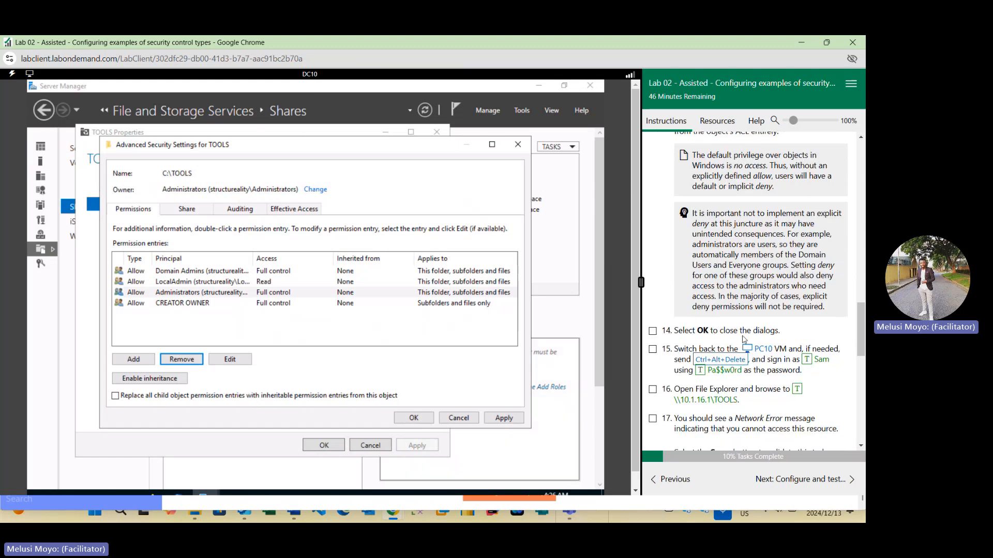
left_click(413, 420)
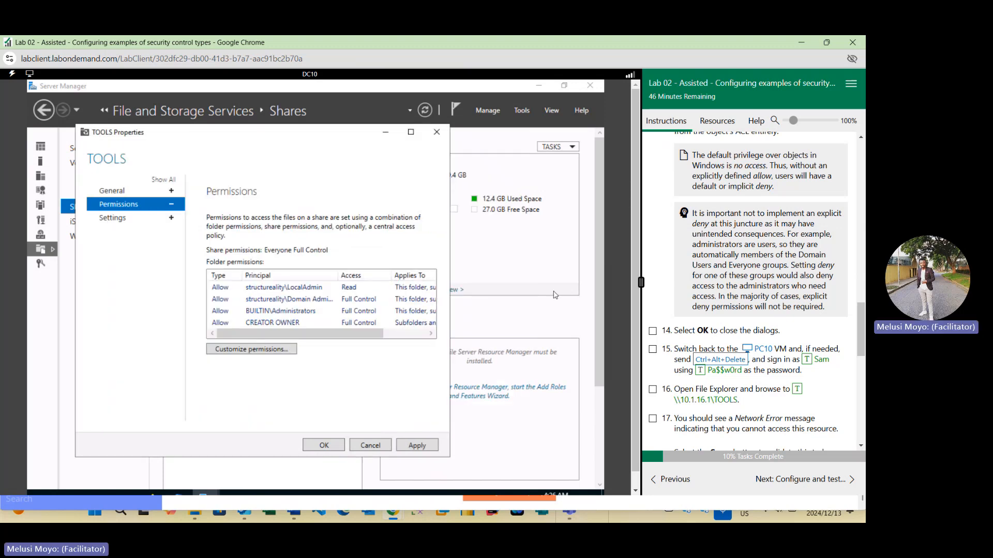
left_click(653, 331)
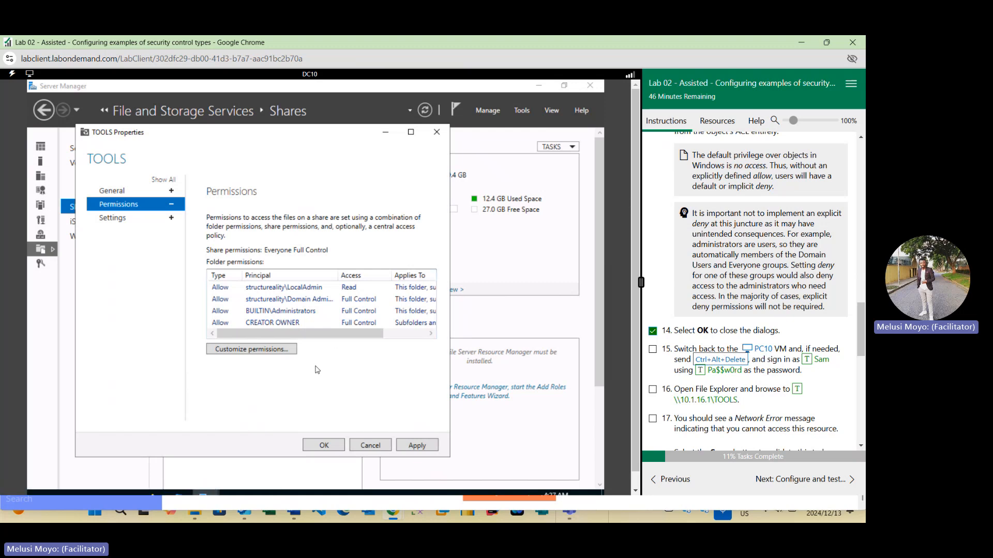
left_click(419, 445)
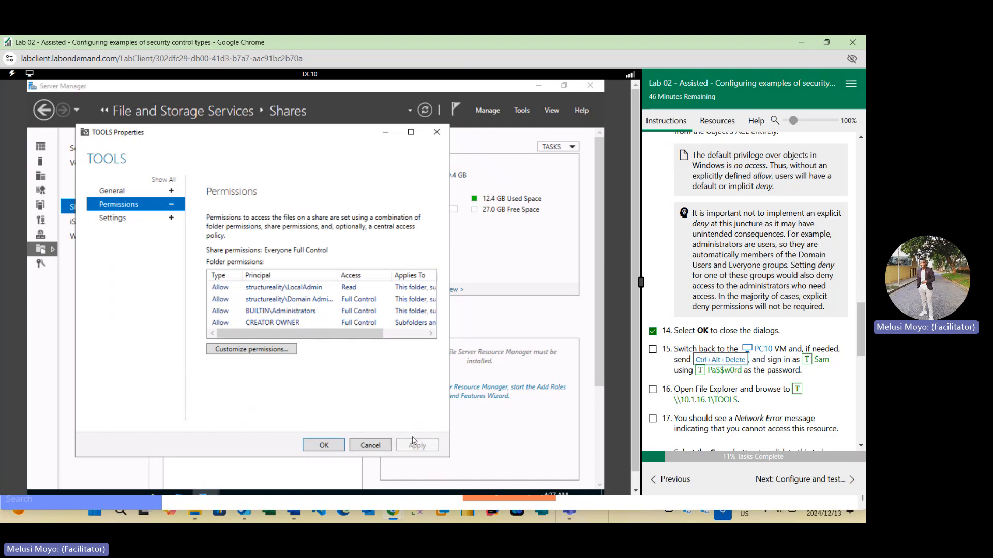
left_click(313, 445)
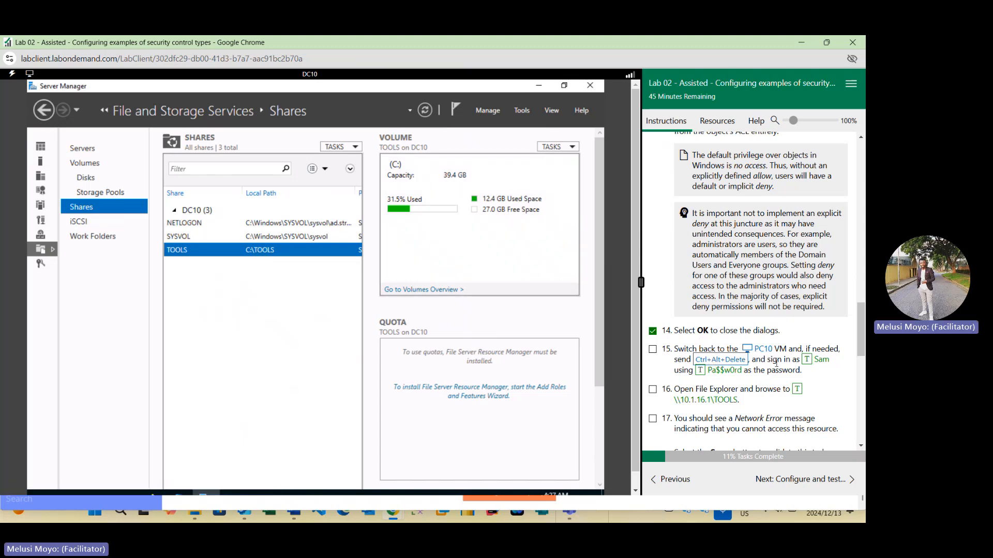
- Switch to the PC10 VM and sign in as Sam with the account password
left_click(763, 349)
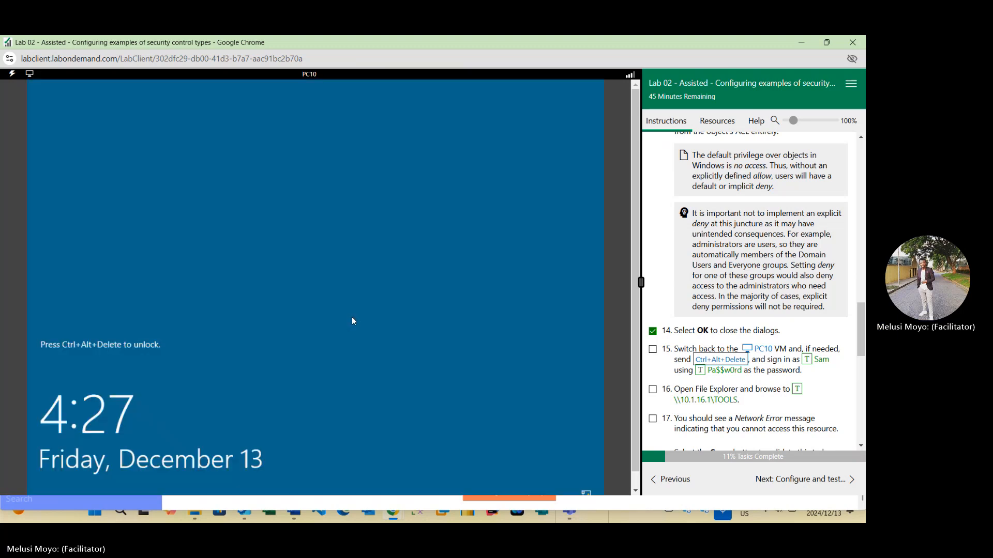
left_click(726, 360)
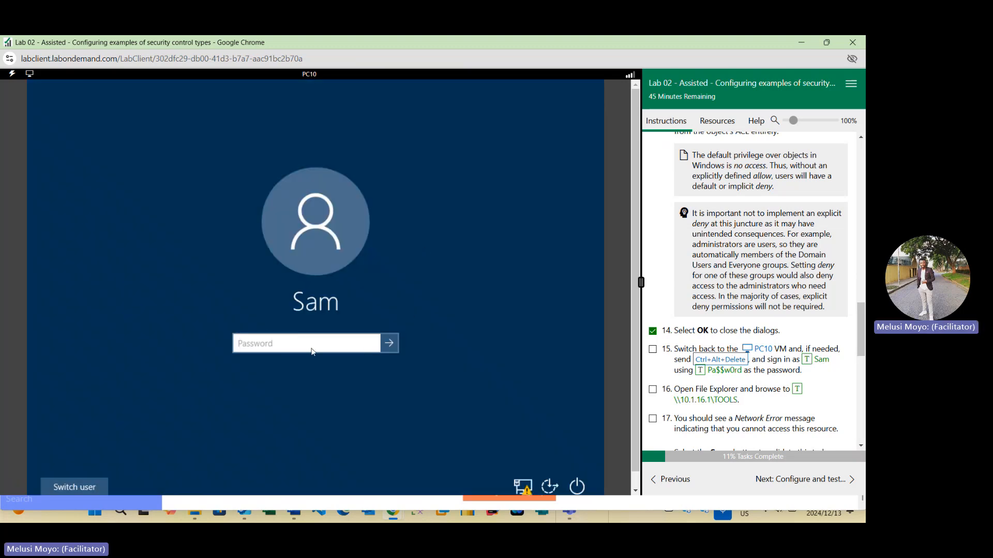
left_click(700, 370)
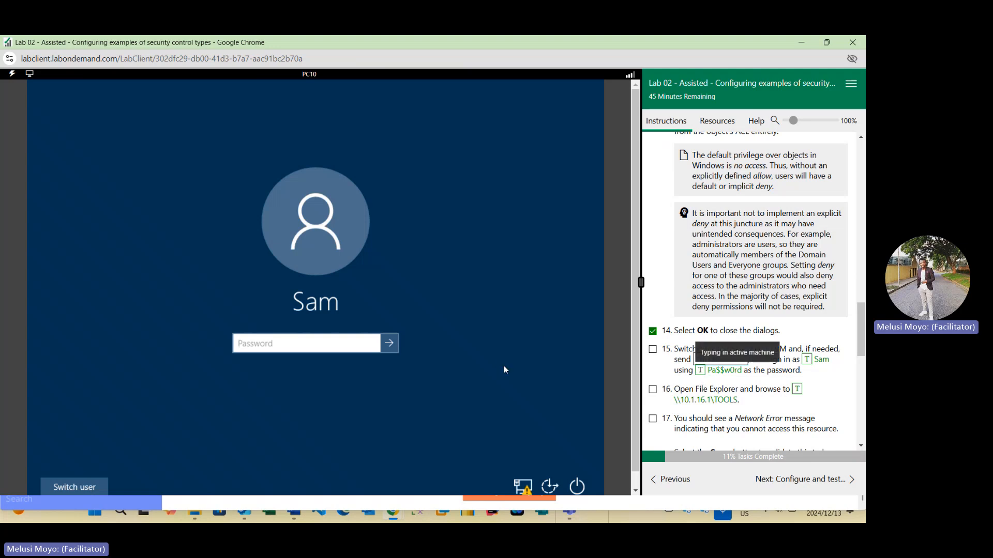
left_click(397, 342)
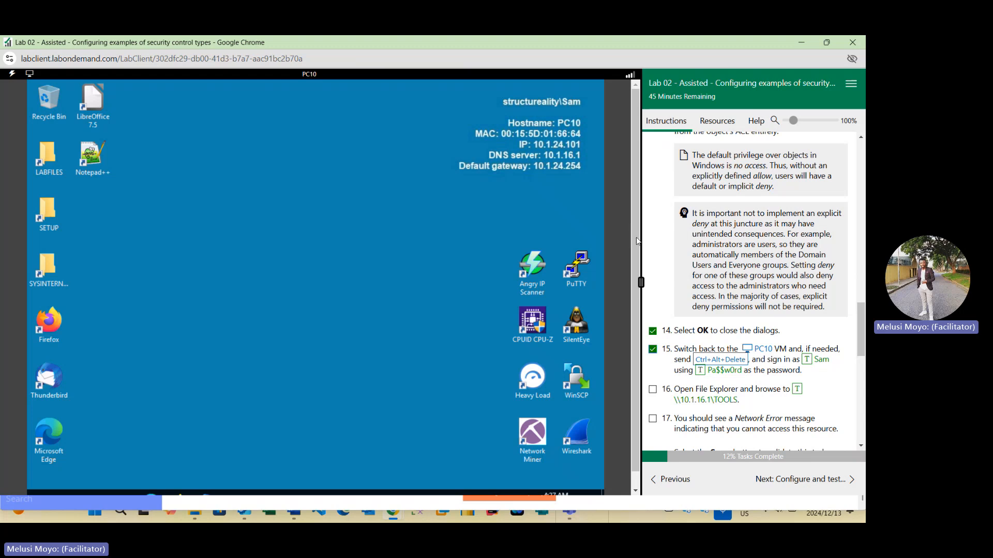
- As Sam, open File Explorer and browse to \\10.1.16.1\TOOLS
scroll(633, 240, "down", 1)
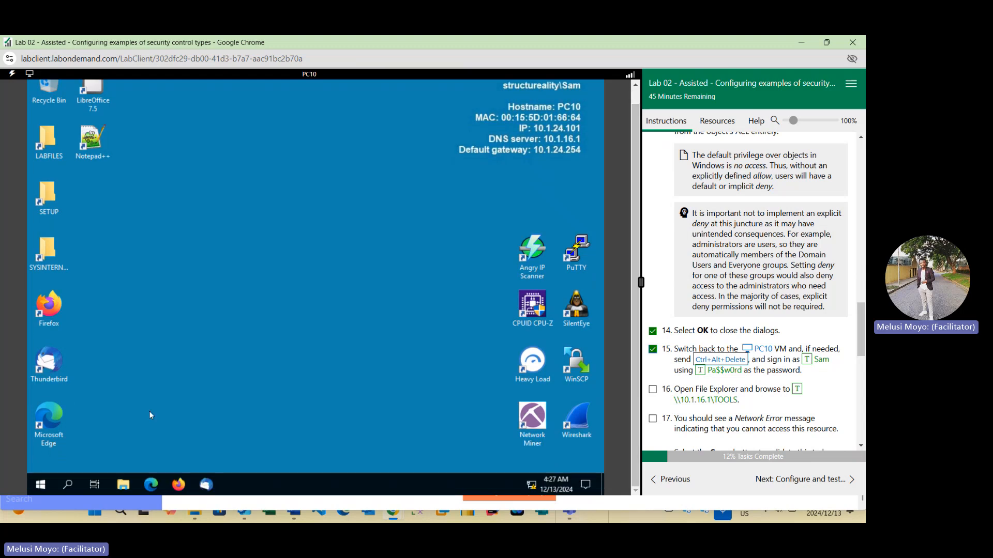
left_click(126, 486)
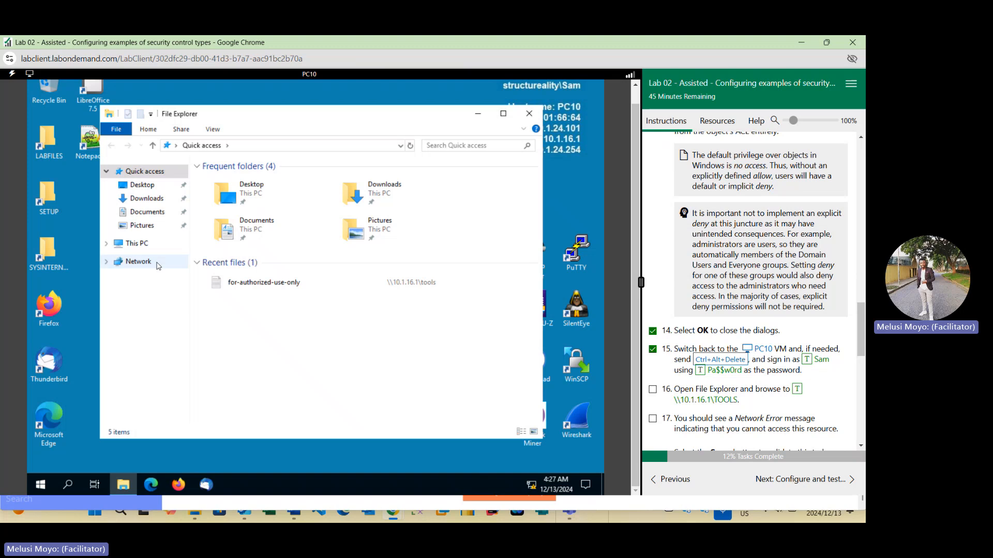
left_click(280, 148)
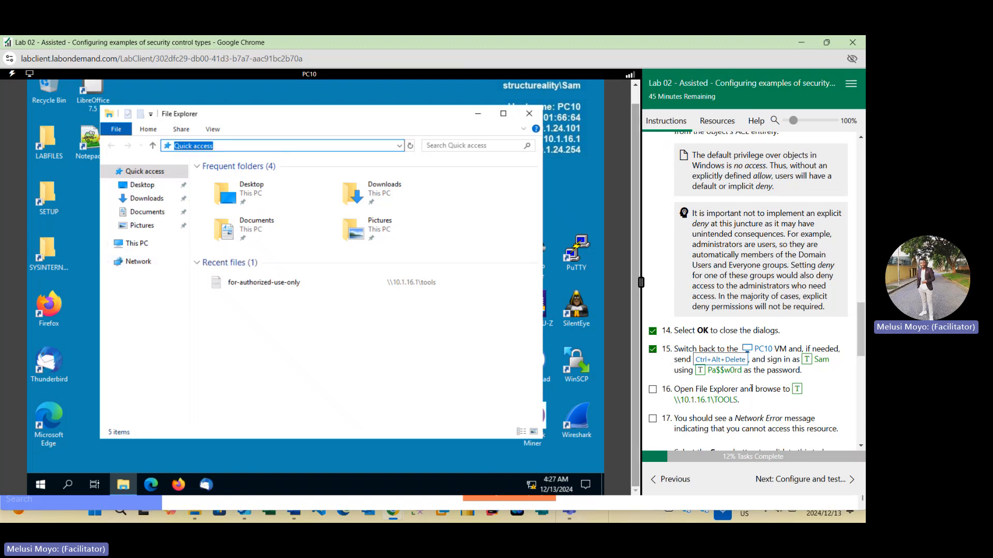
left_click(797, 389)
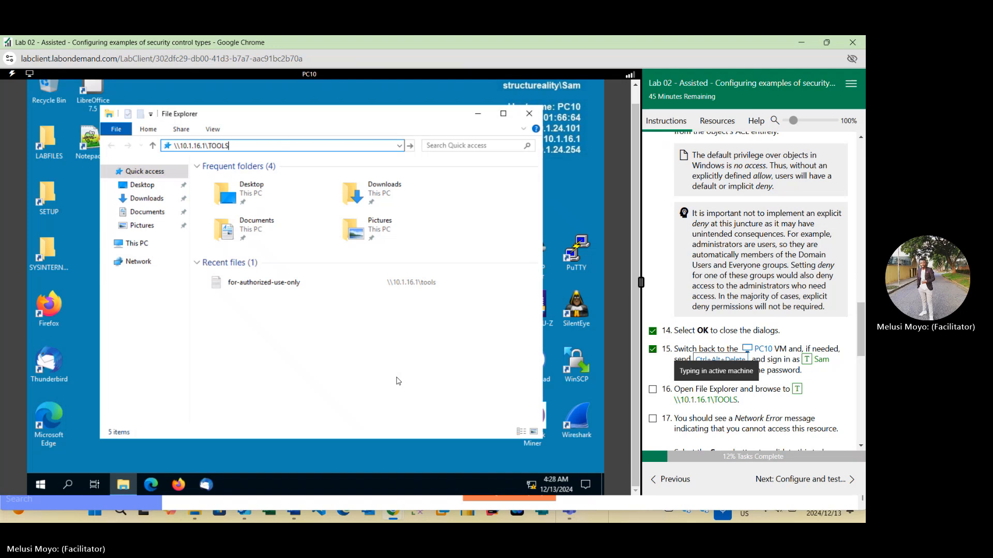
key("Return")
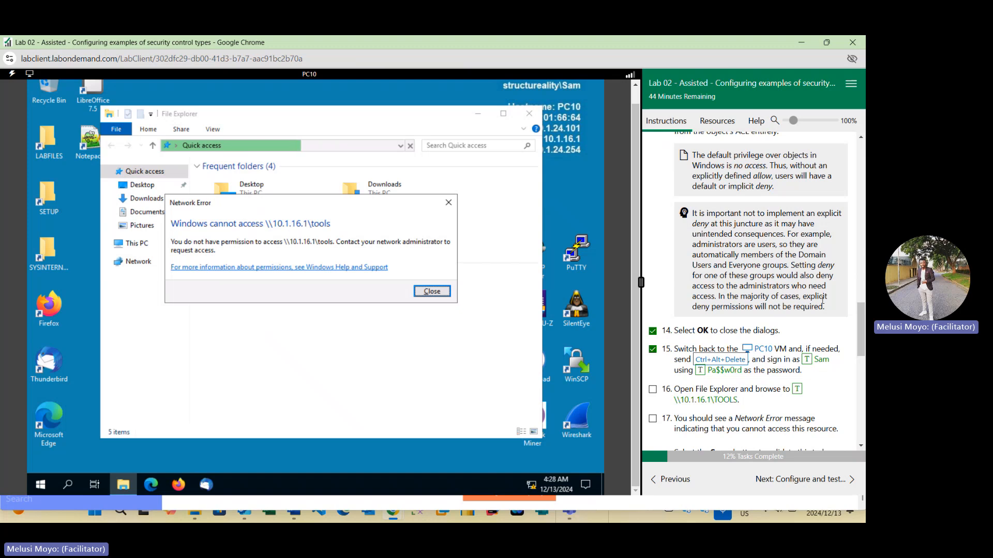
- Close the network error message
scroll(822, 300, "up", 15)
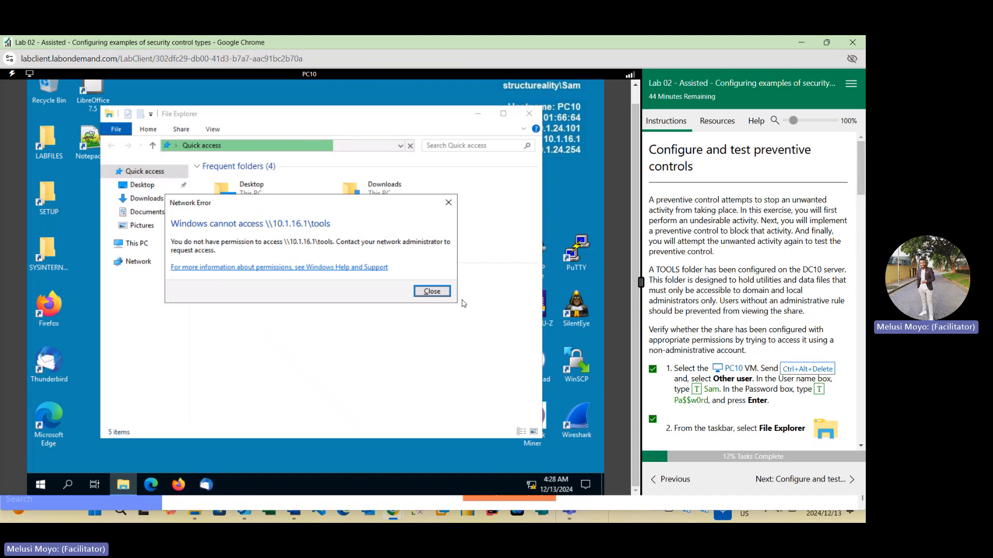
left_click(431, 291)
- Mark tasks sixteen and seventeen done and score task seventeen
scroll(732, 341, "down", 1)
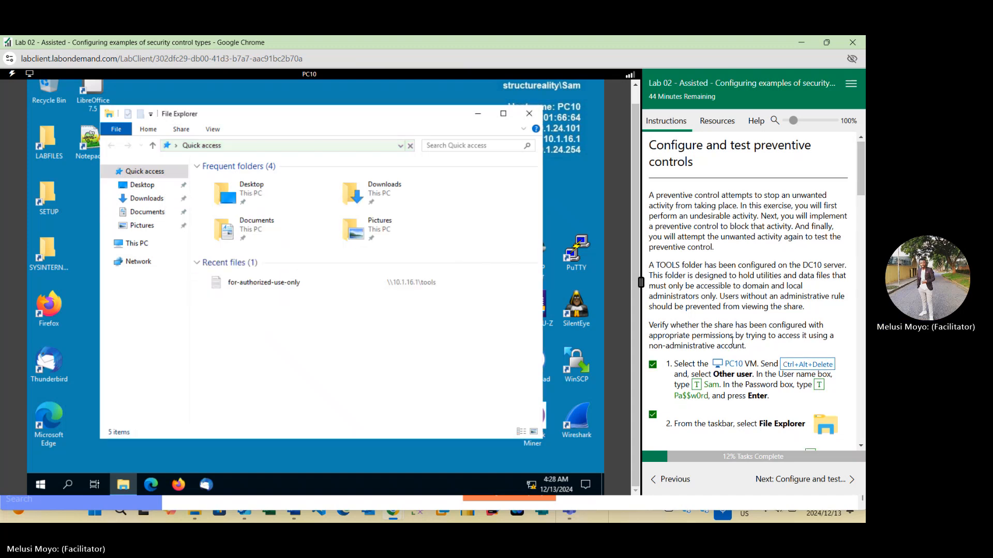
scroll(732, 342, "down", 20)
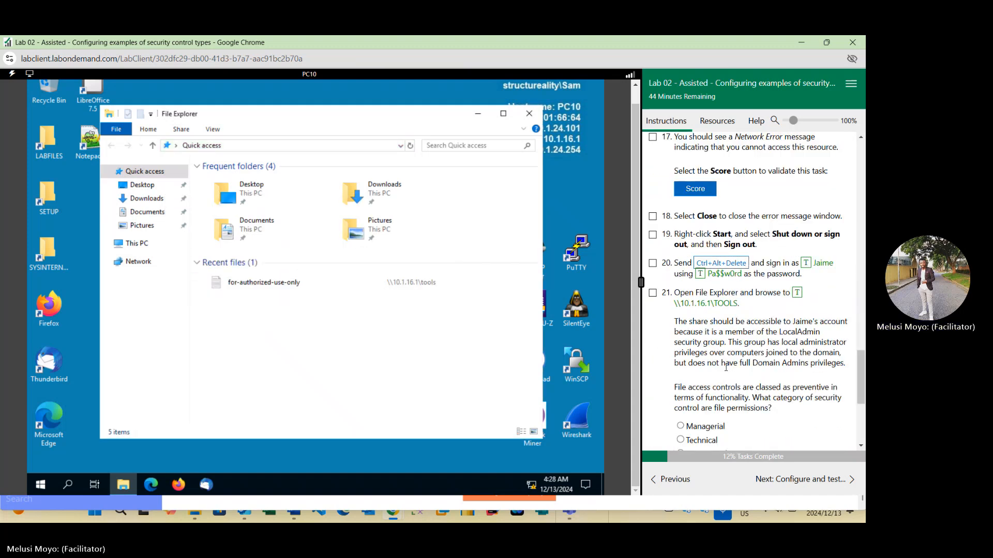
scroll(726, 367, "up", 3)
left_click(653, 277)
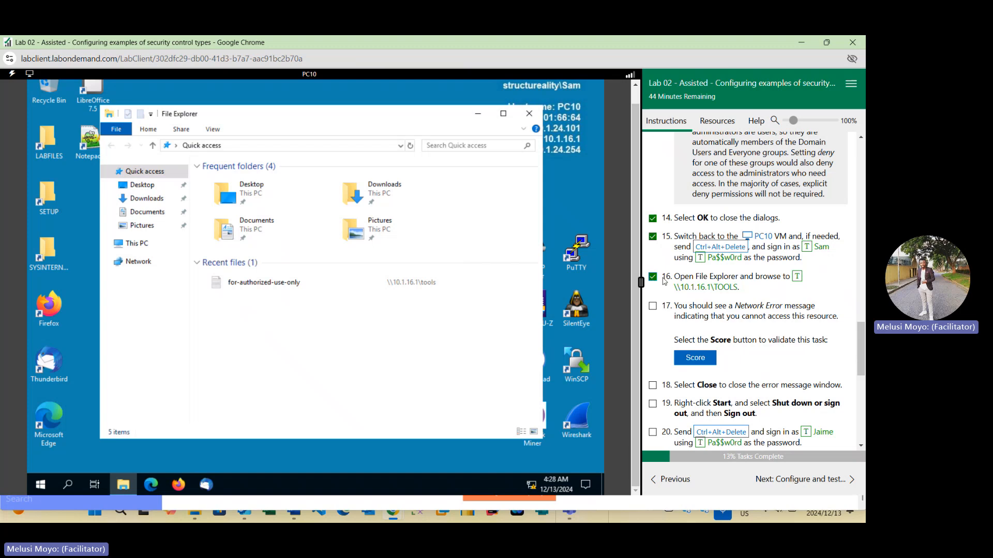
left_click(667, 310)
left_click(696, 359)
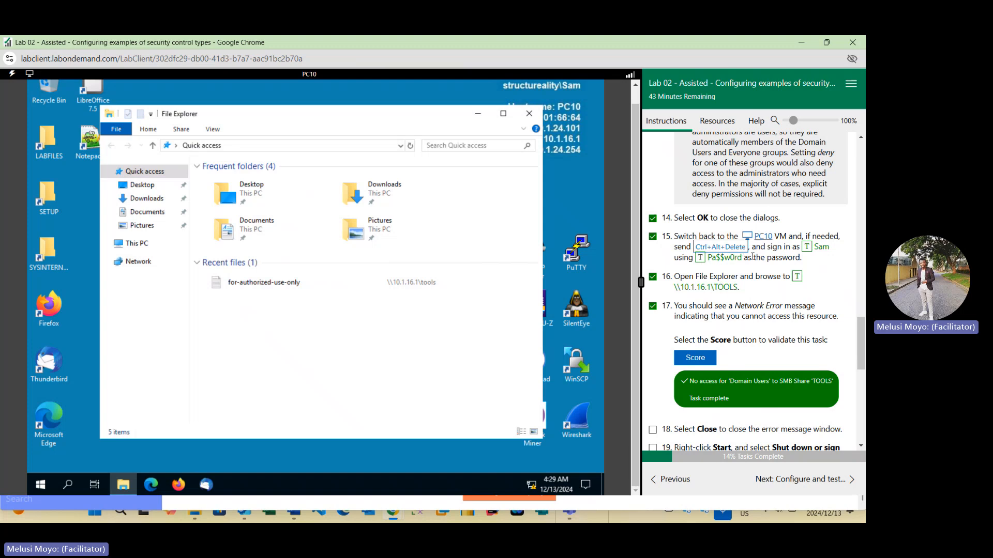
- Mark task eighteen done and shut down Sam's session on PC10
scroll(723, 283, "down", 2)
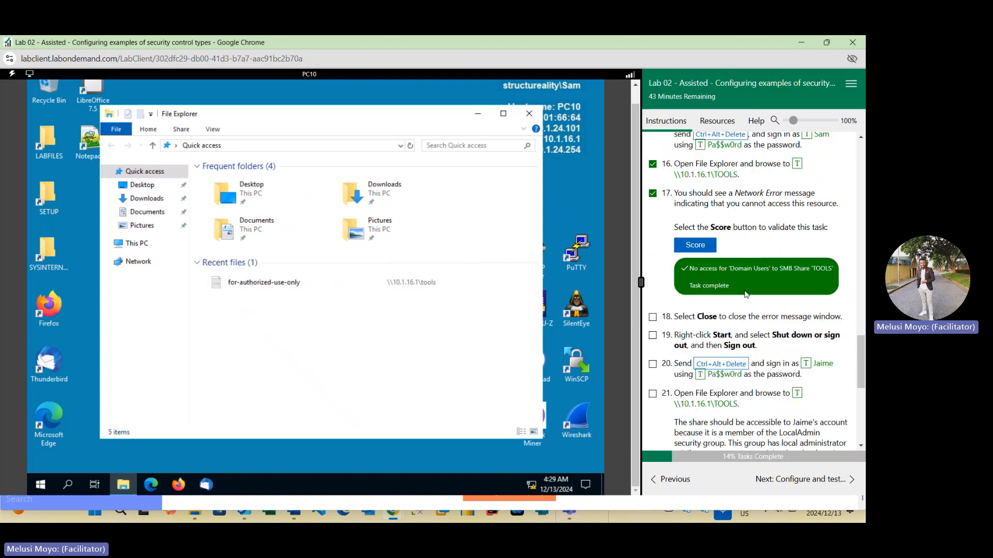
left_click(653, 318)
right_click(42, 488)
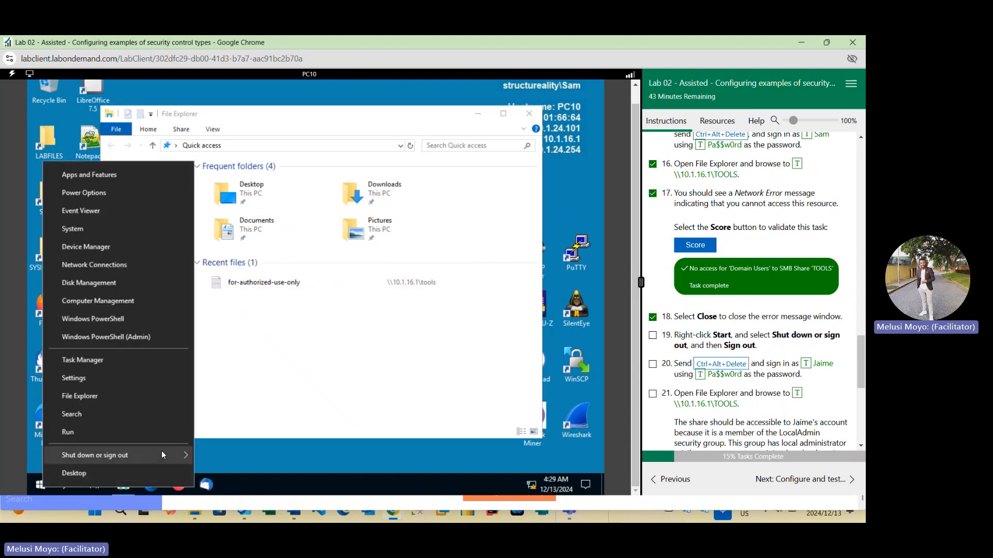
mouse_move(165, 451)
left_click(213, 436)
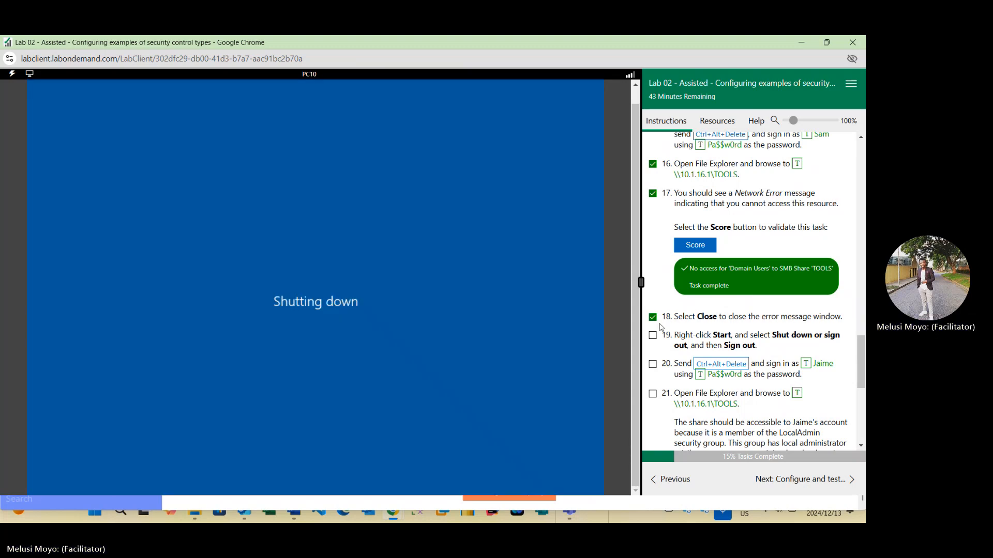
- Mark task nineteen done and start the PC10 VM again
left_click(652, 335)
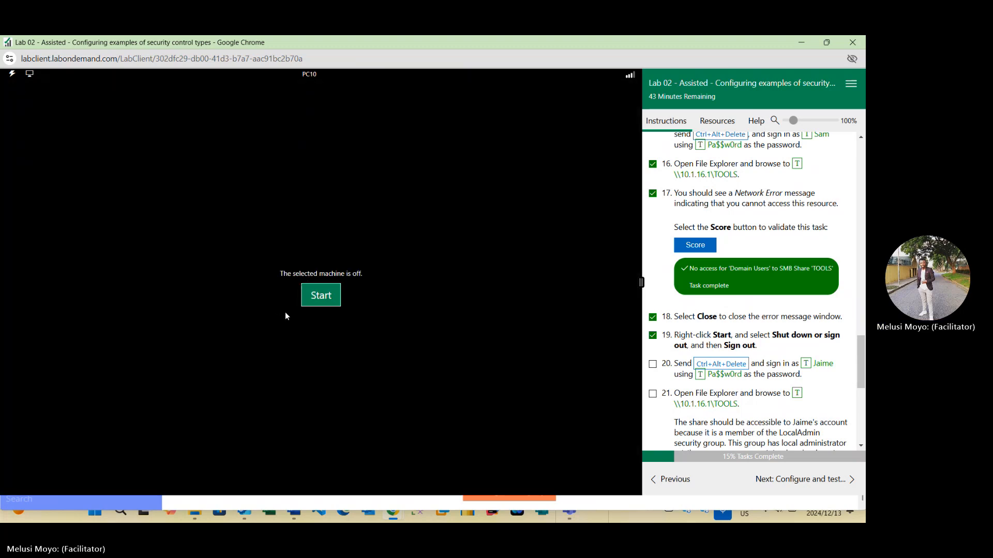
left_click(320, 296)
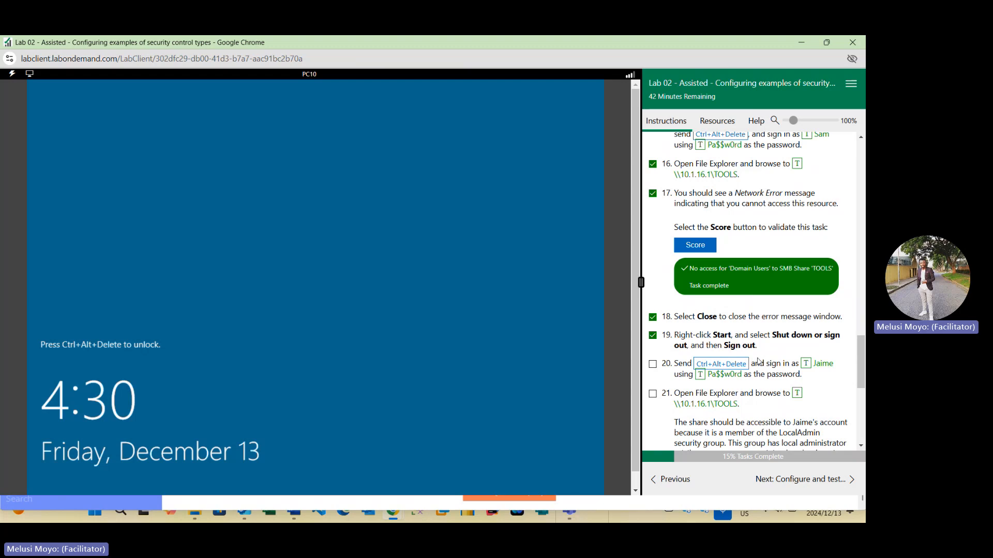
- Sign in to PC10 as the other user Jaime with the account password
left_click(275, 274)
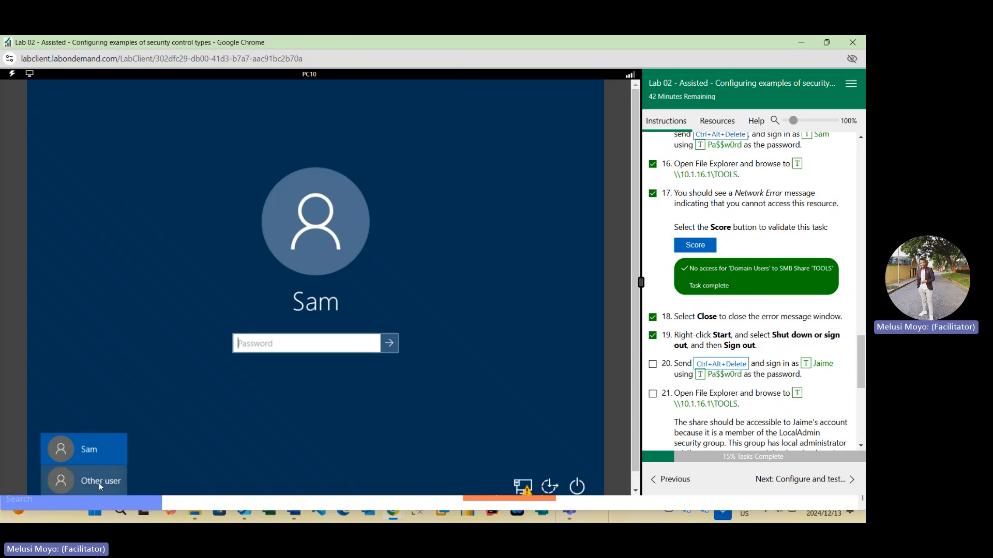
left_click(100, 481)
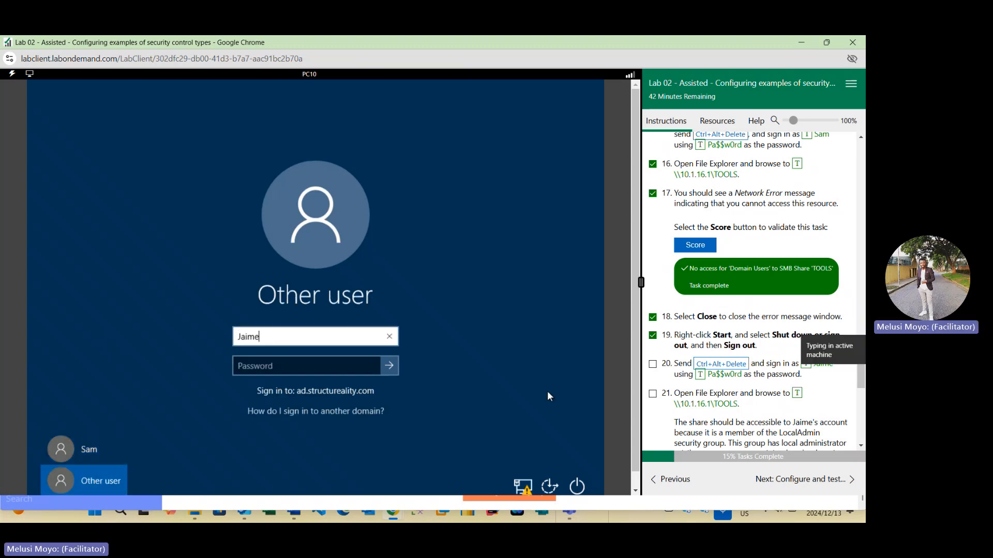
left_click(329, 365)
left_click(329, 365)
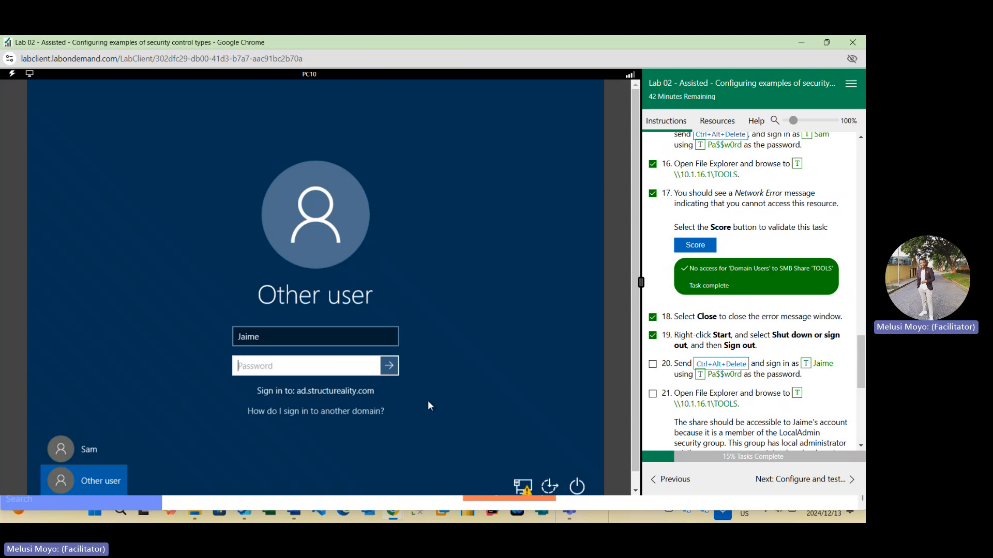
left_click(700, 374)
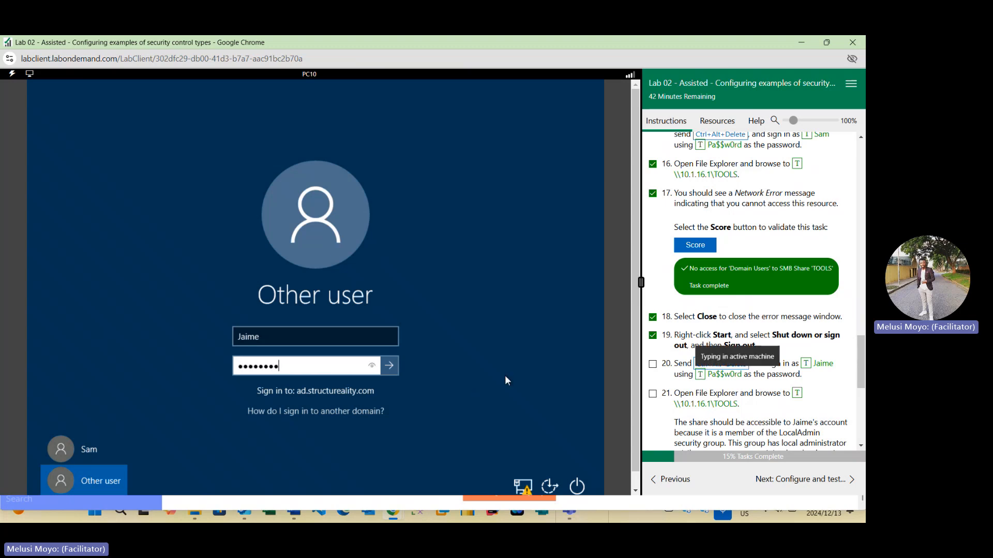
left_click(390, 367)
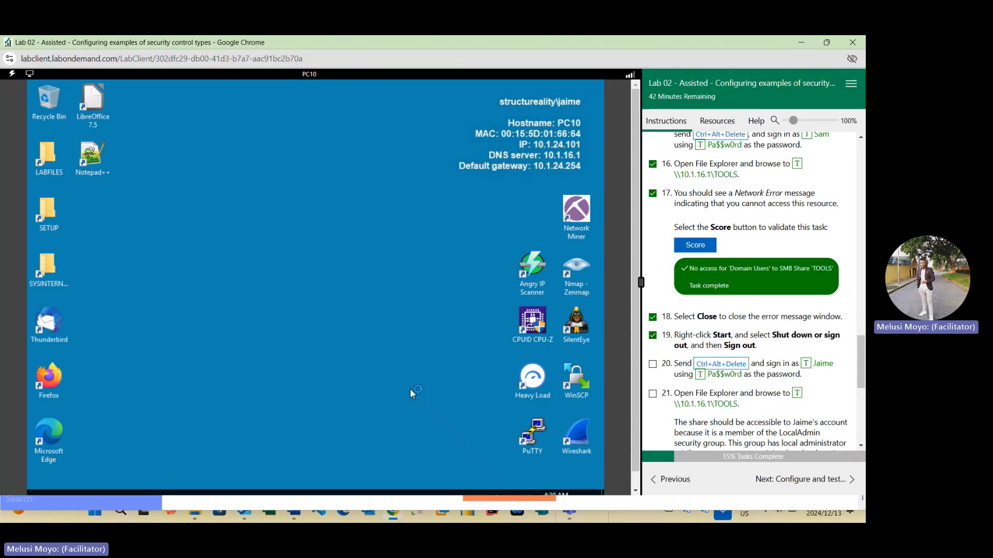
- Open File Explorer, browse to \\10.1.16.1\TOOLS and open the for-authorized-use-only file
scroll(769, 358, "down", 2)
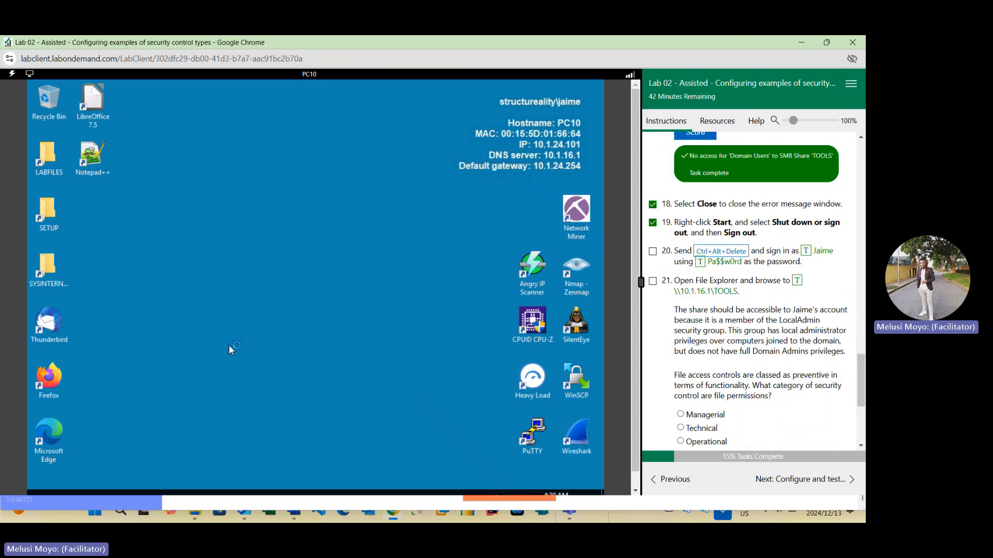
left_click_drag(634, 202, 620, 359)
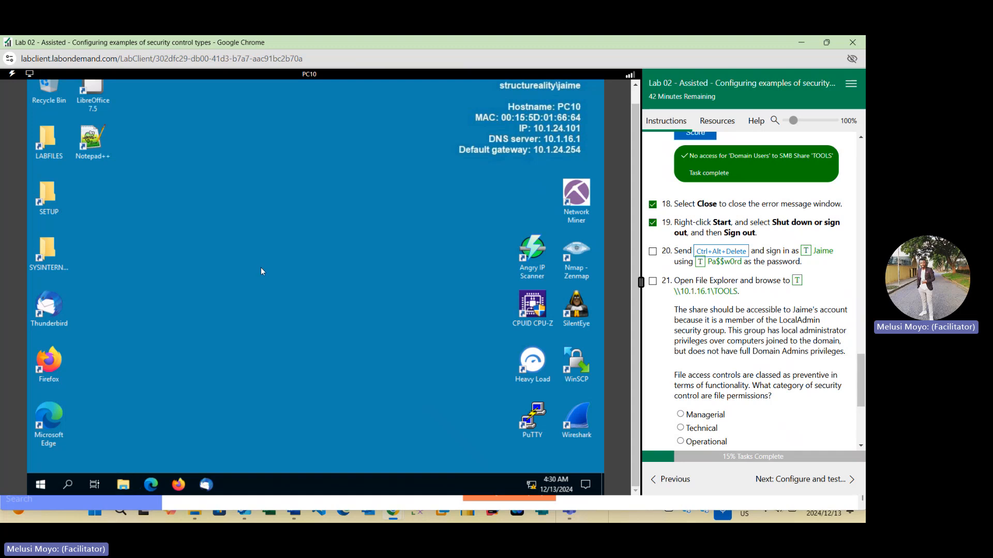
key("super+e")
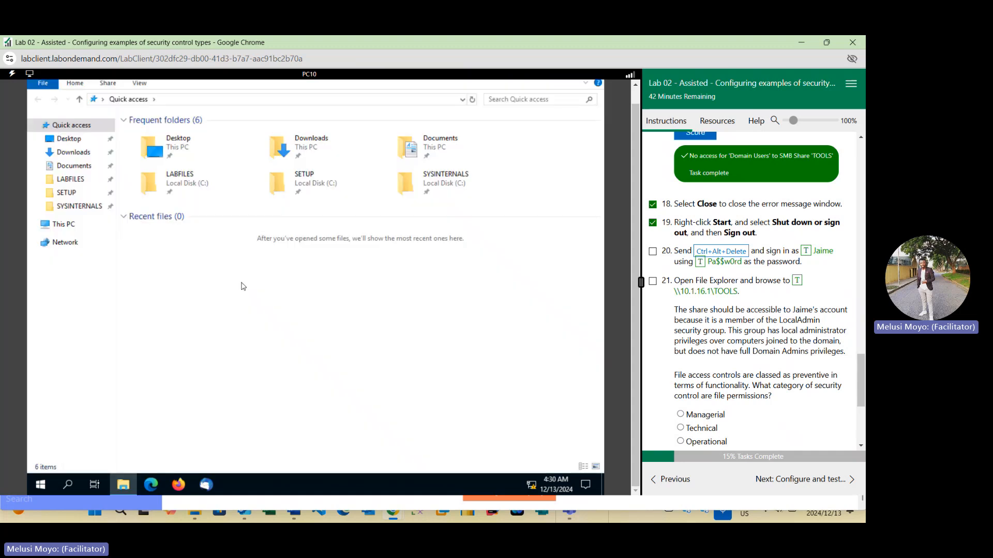
left_click(220, 101)
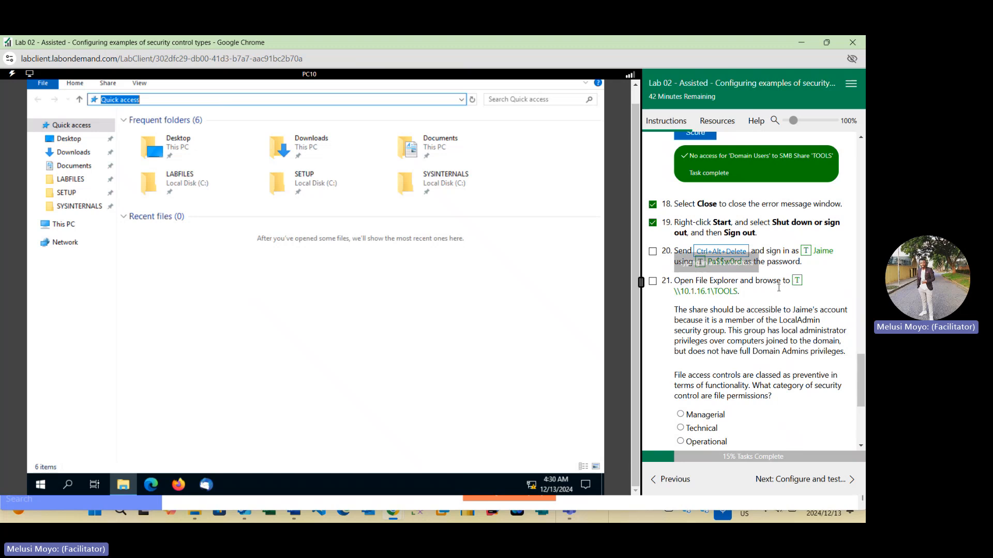
left_click(796, 280)
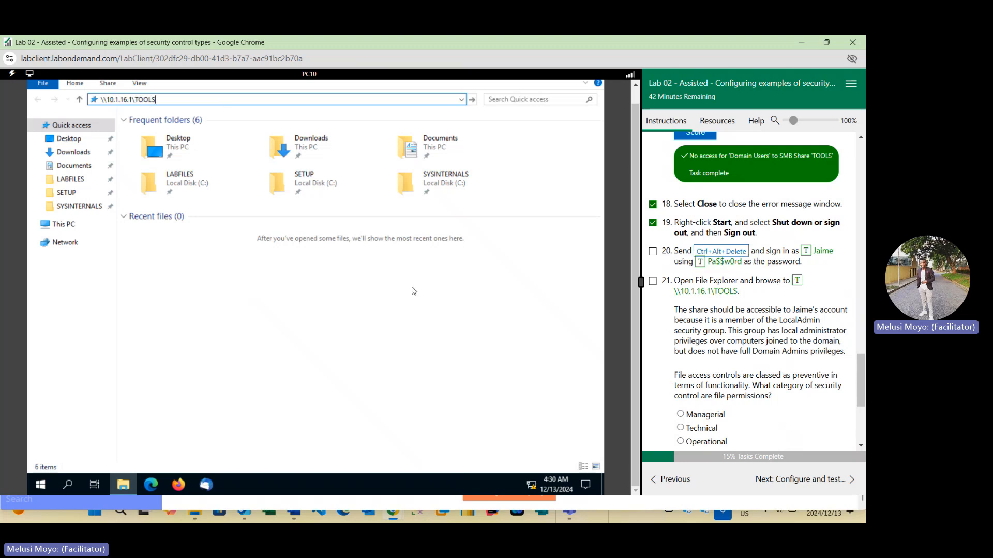
key("Return")
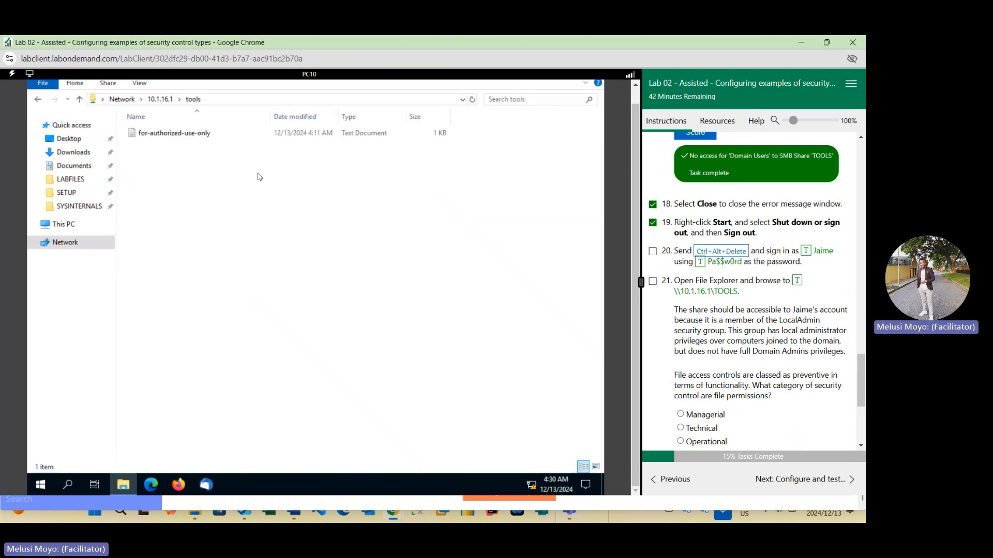
double_click(210, 135)
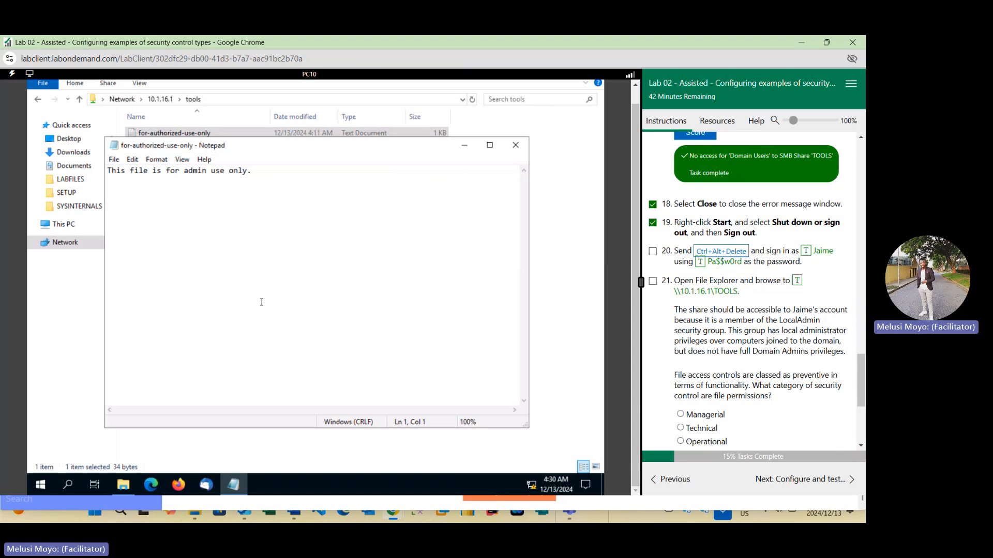
- Mark tasks twenty and twenty-one done
left_click(653, 251)
left_click(652, 280)
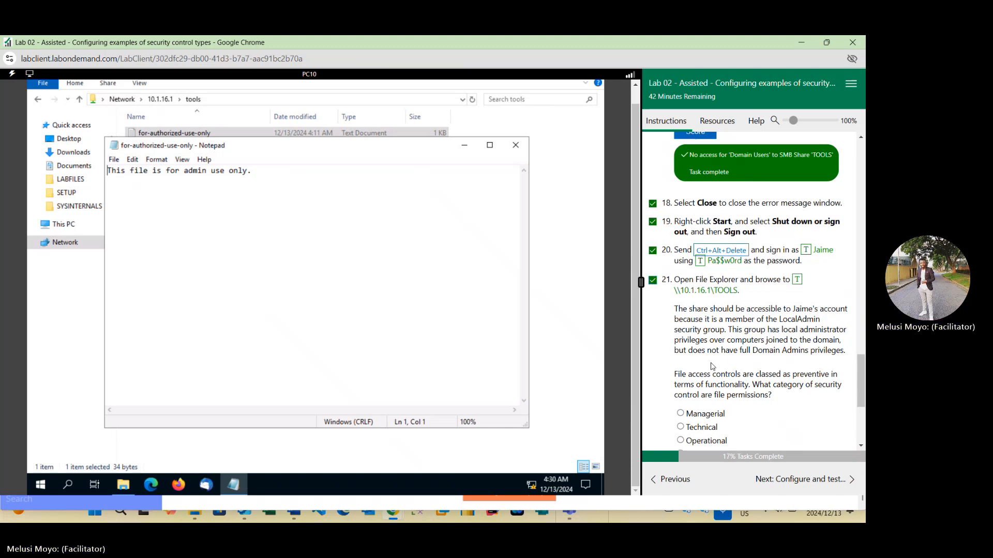
- Answer the file-permissions control category question with Technical and score it
scroll(729, 361, "down", 5)
scroll(704, 274, "up", 2)
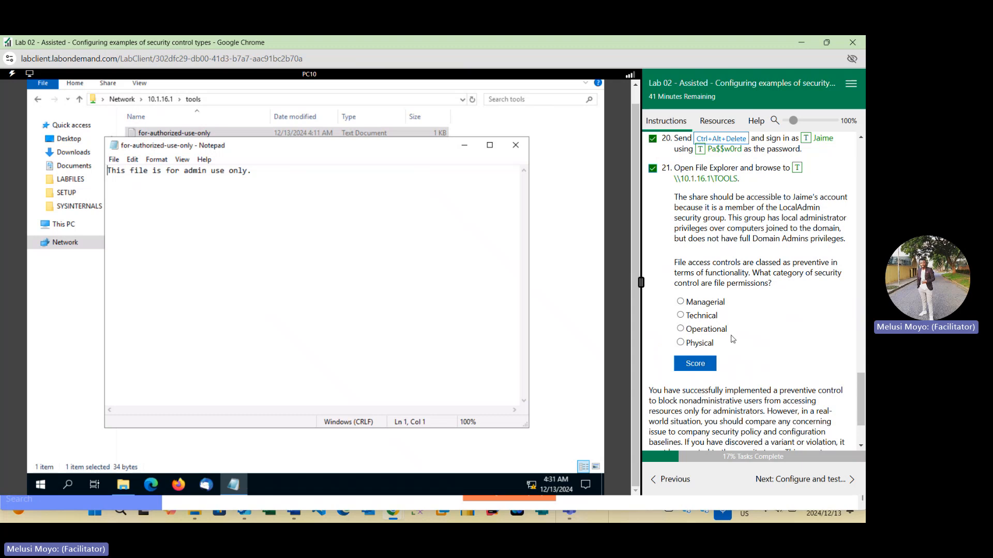
left_click(708, 316)
left_click(694, 364)
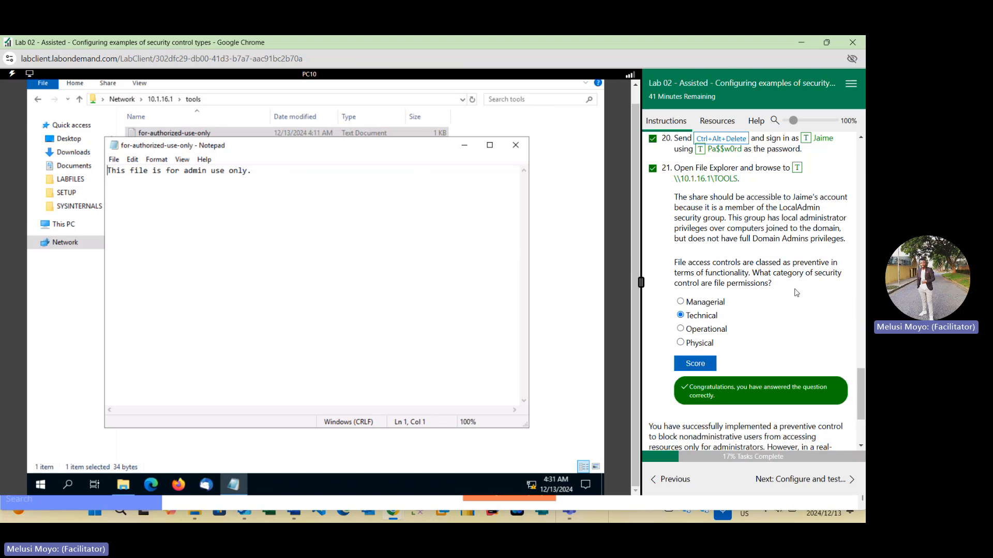
- Tick both Check your work confirmations for implementing and testing a preventive control
scroll(765, 274, "down", 3)
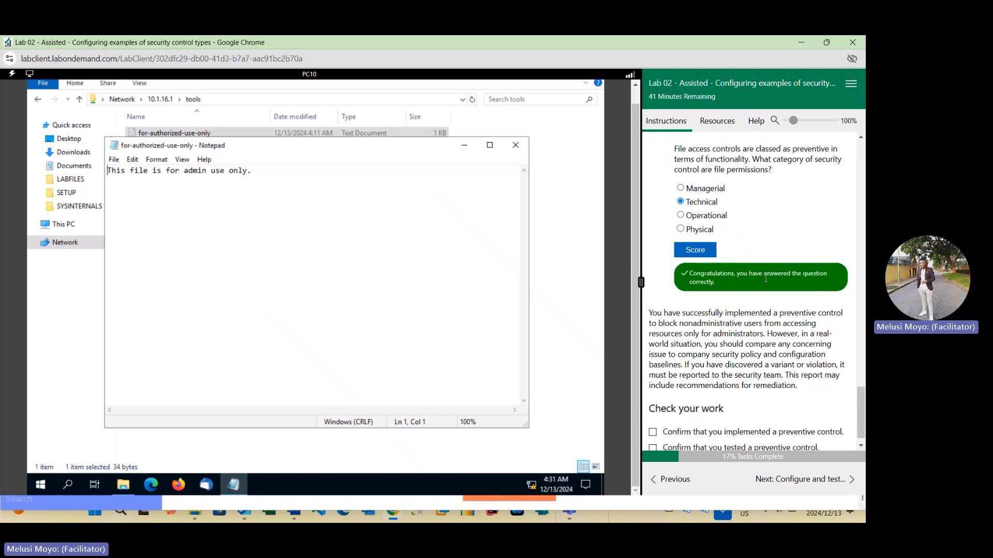
left_click(652, 414)
left_click(654, 429)
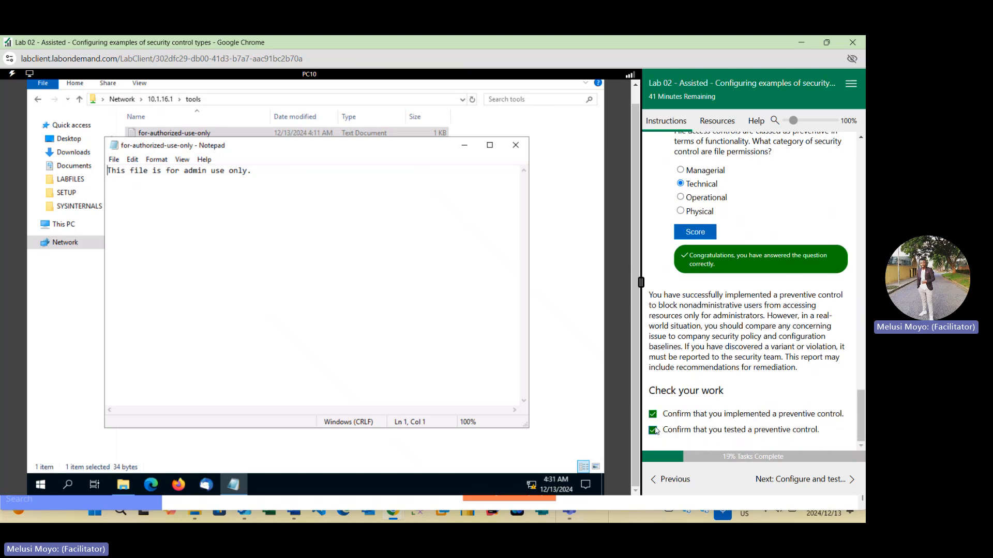
scroll(729, 327, "up", 15)
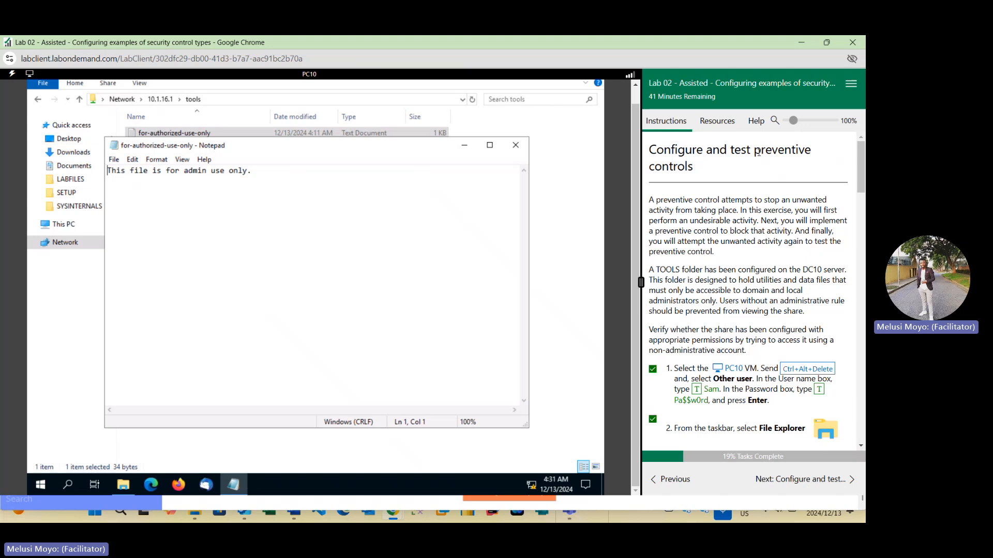
left_click_drag(755, 150, 815, 158)
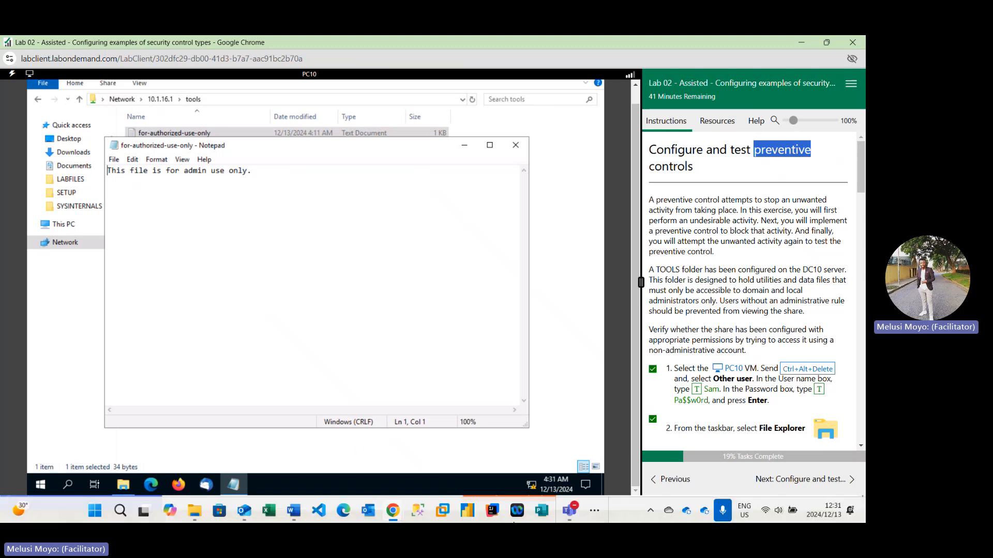
- Switch to the Teams meeting window and stop the recording
left_click(568, 509)
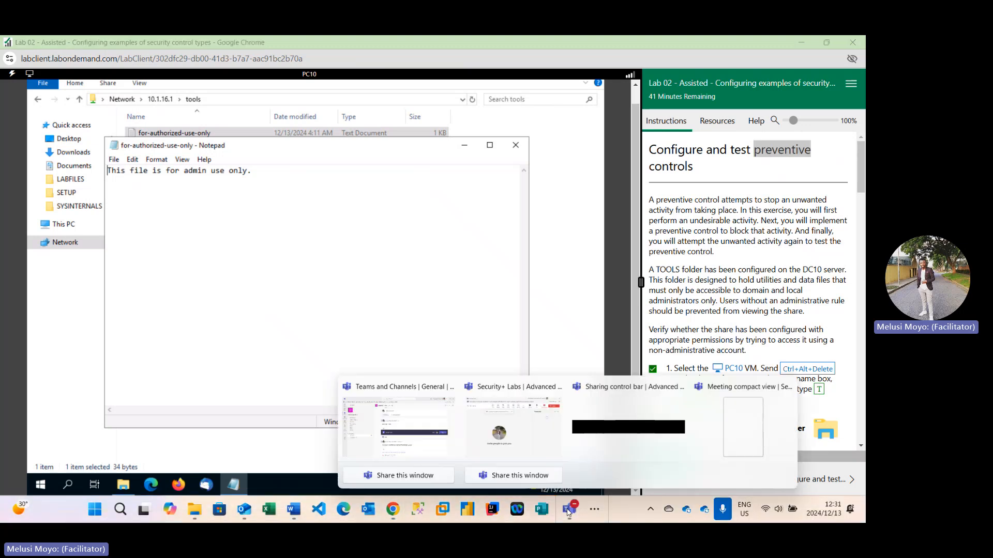
left_click(515, 441)
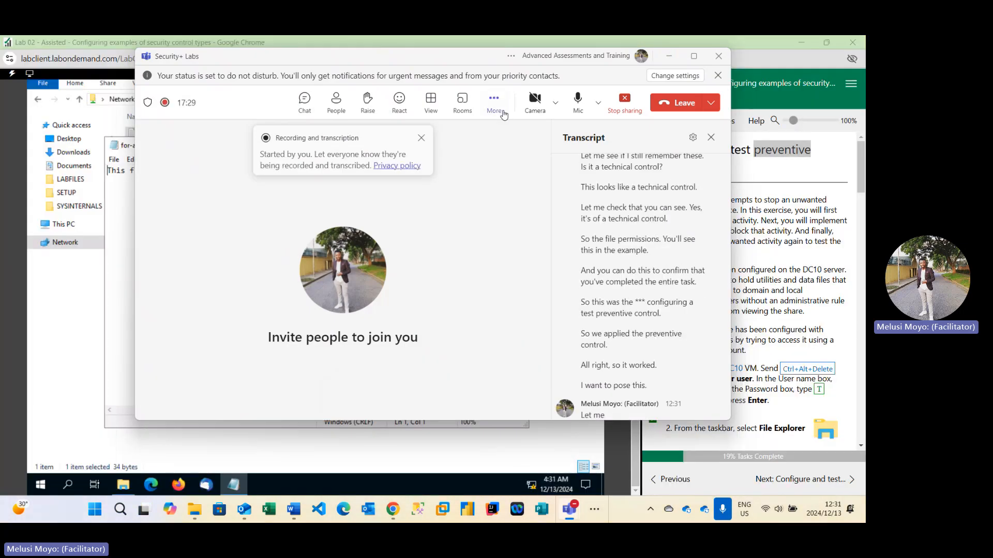
left_click(493, 102)
mouse_move(512, 133)
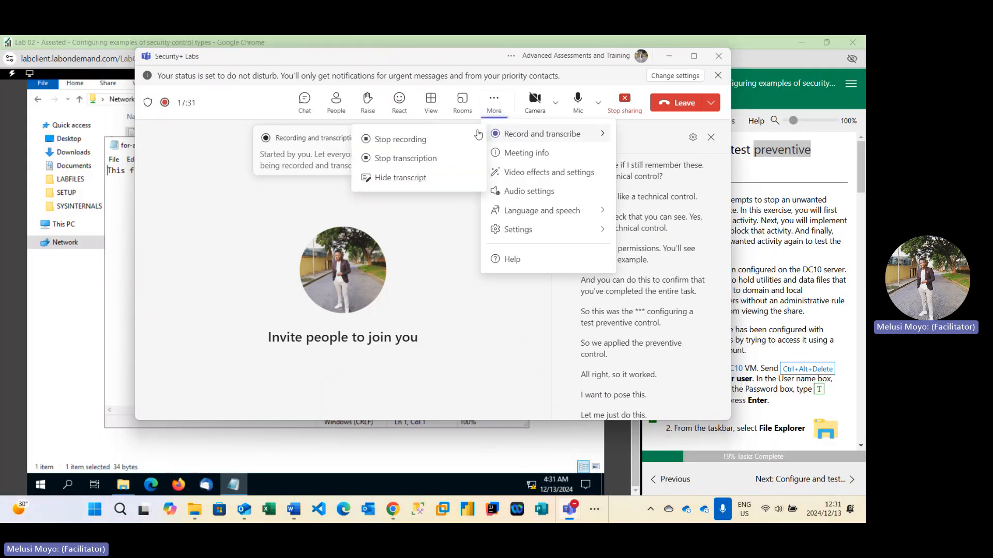
left_click(428, 141)
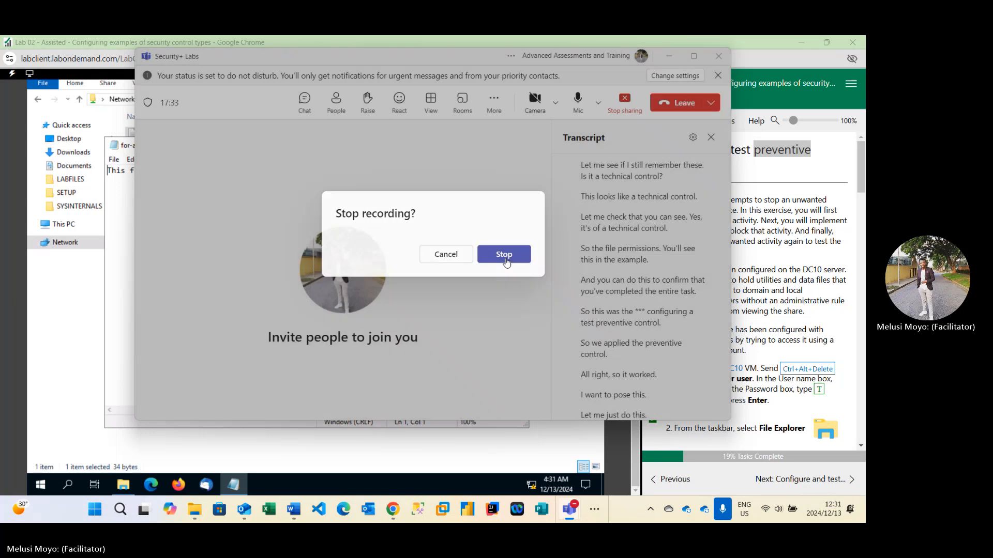